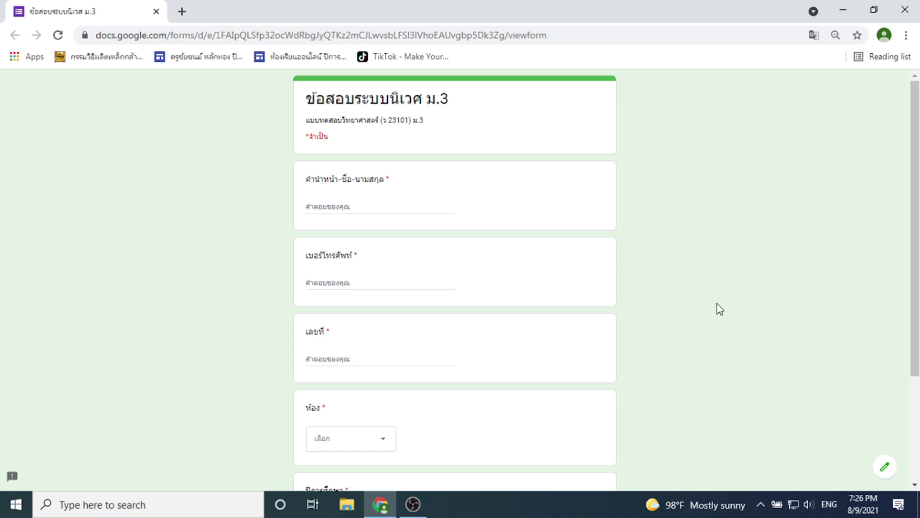
Step: Open the quiz form for editing and review the summary of its responses, including the score distribution and room charts
{"action": "left_click", "coordinate": [886, 470]}
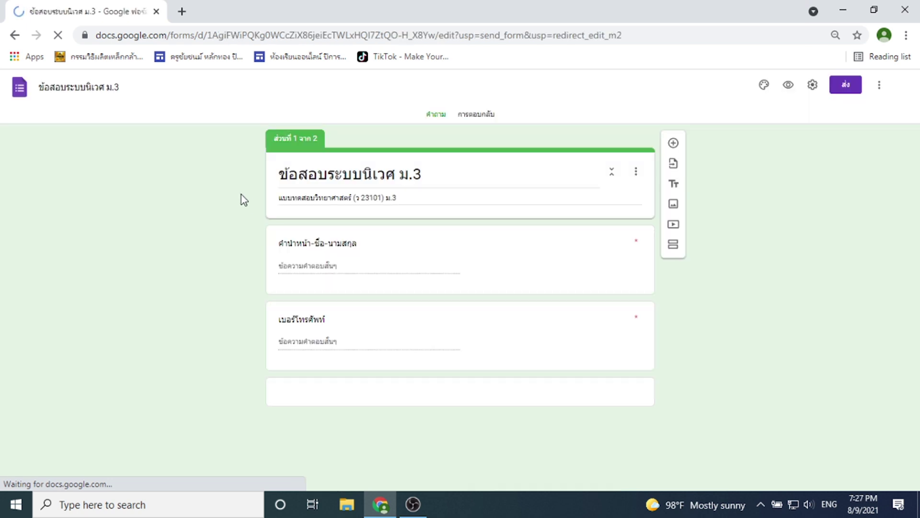
{"action": "left_click", "coordinate": [462, 118]}
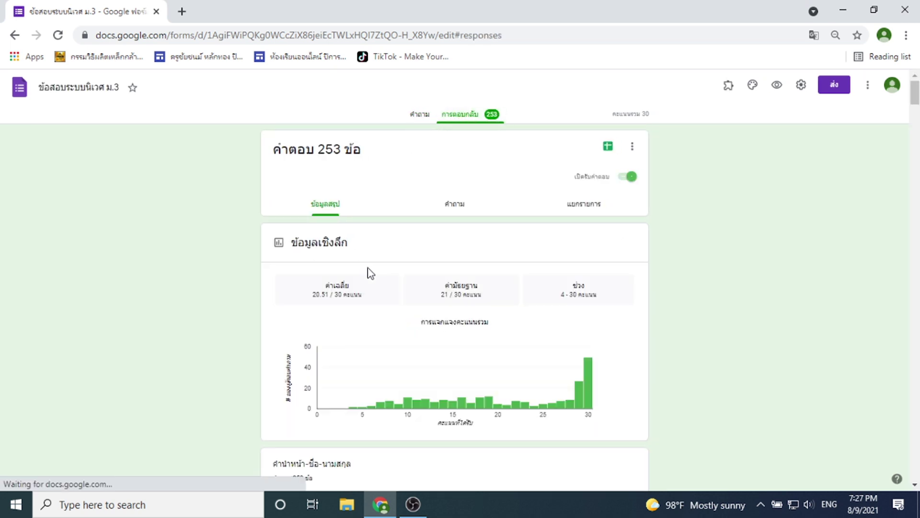
{"action": "scroll", "coordinate": [378, 269], "scroll_direction": "down", "scroll_amount": 5}
{"action": "scroll", "coordinate": [378, 269], "scroll_direction": "up", "scroll_amount": 4}
{"action": "scroll", "coordinate": [379, 269], "scroll_direction": "down", "scroll_amount": 4}
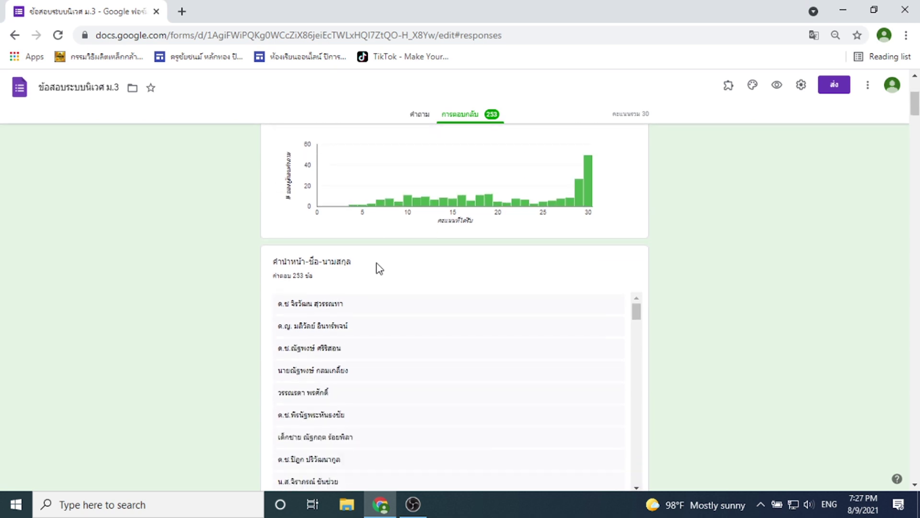
{"action": "scroll", "coordinate": [378, 269], "scroll_direction": "up", "scroll_amount": 4}
{"action": "scroll", "coordinate": [377, 267], "scroll_direction": "down", "scroll_amount": 15}
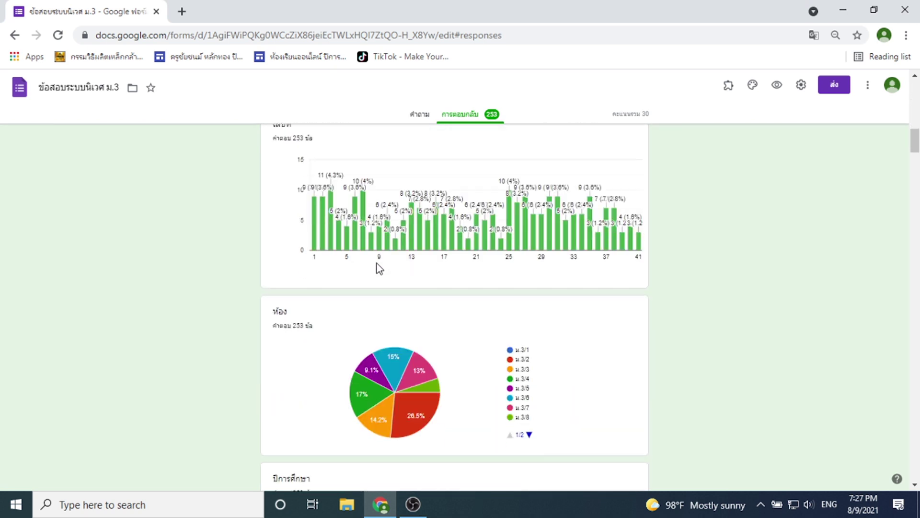
{"action": "scroll", "coordinate": [648, 269], "scroll_direction": "up", "scroll_amount": 5}
{"action": "scroll", "coordinate": [648, 266], "scroll_direction": "up", "scroll_amount": 10}
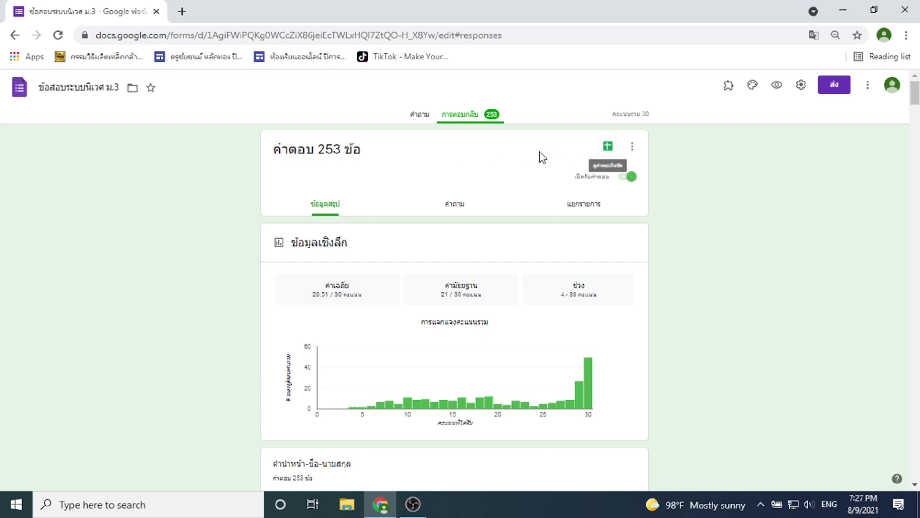
Step: Open the form's responses in the linked spreadsheet and look through the response rows
{"action": "left_click", "coordinate": [609, 147]}
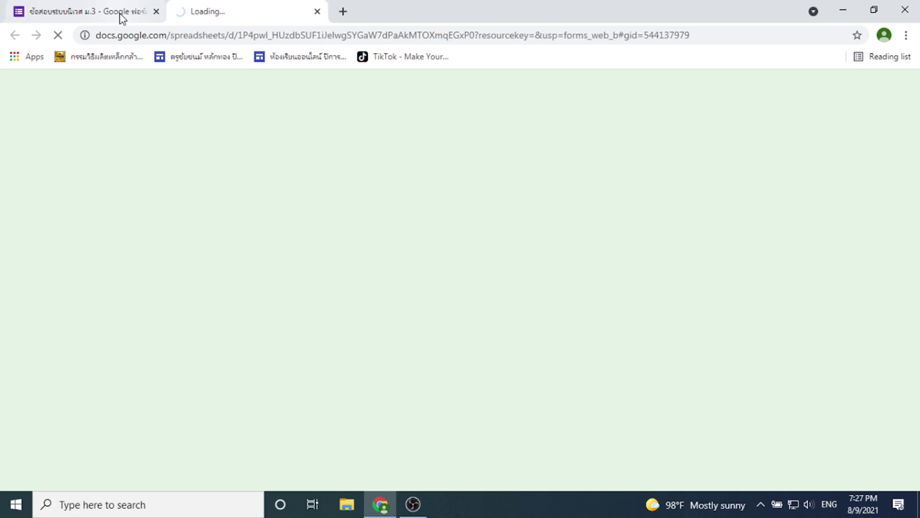
{"action": "left_click", "coordinate": [89, 14]}
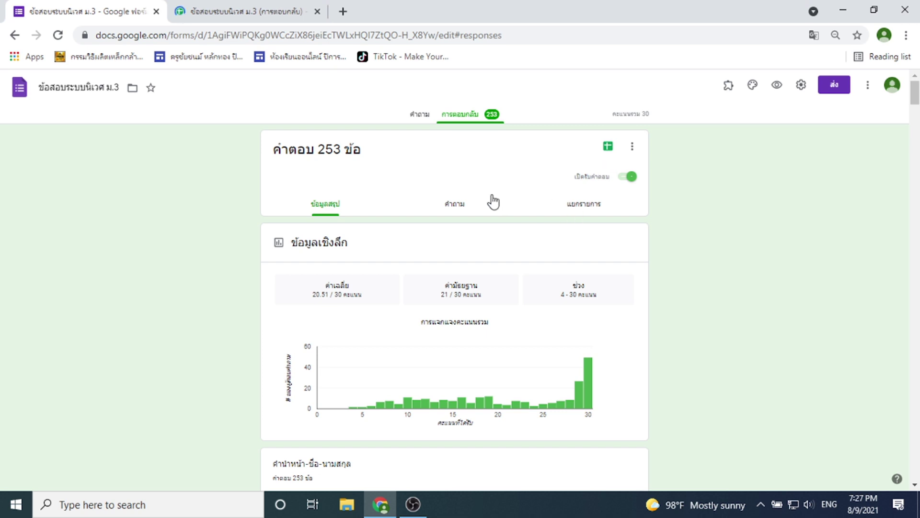
{"action": "left_click", "coordinate": [204, 13]}
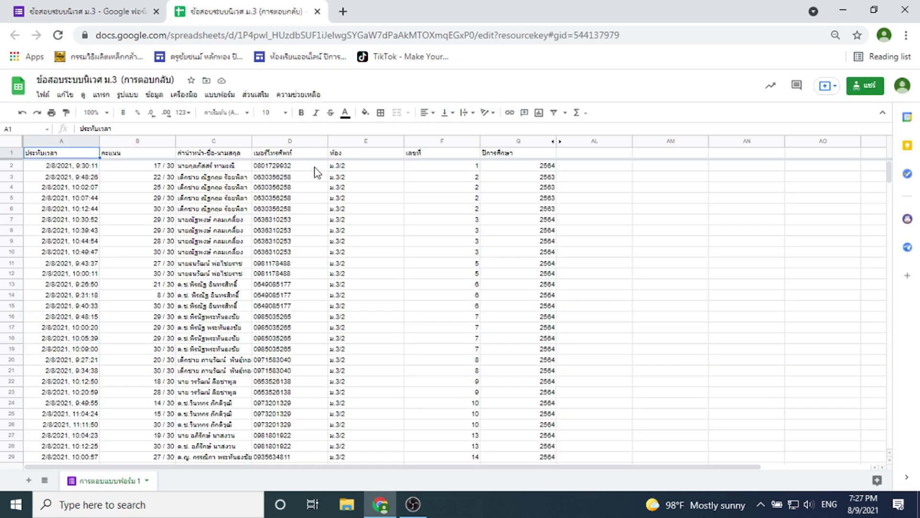
{"action": "scroll", "coordinate": [343, 234], "scroll_direction": "down", "scroll_amount": 19}
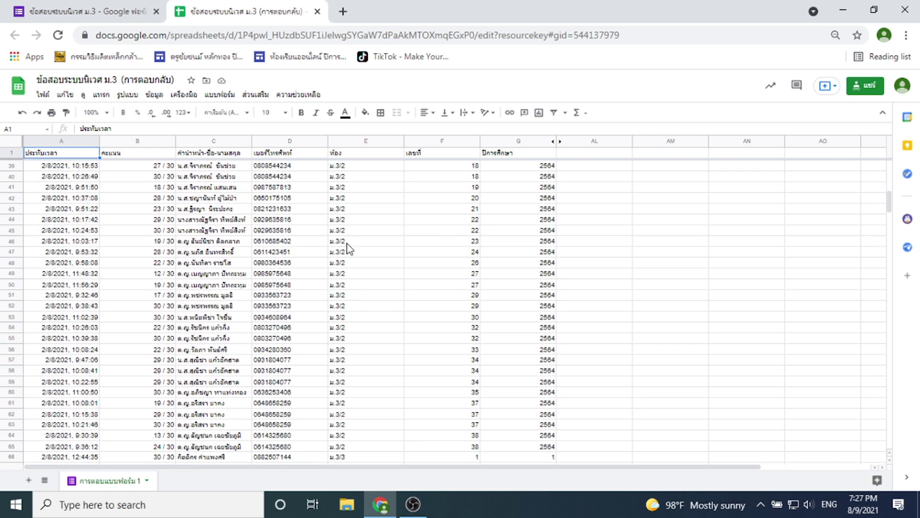
{"action": "scroll", "coordinate": [349, 244], "scroll_direction": "up", "scroll_amount": 19}
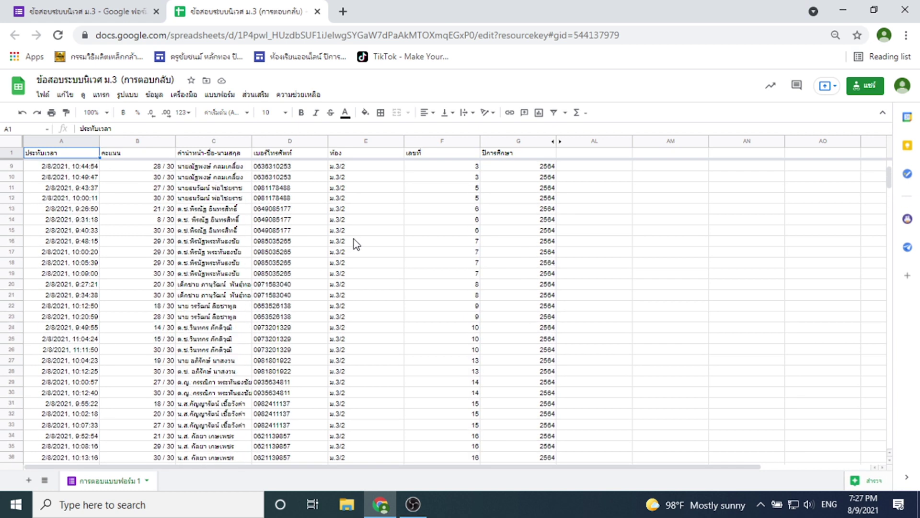
Step: Sort the whole sheet by the ห้อง column (E) in ascending order, ก → ฮ
{"action": "left_click", "coordinate": [364, 142]}
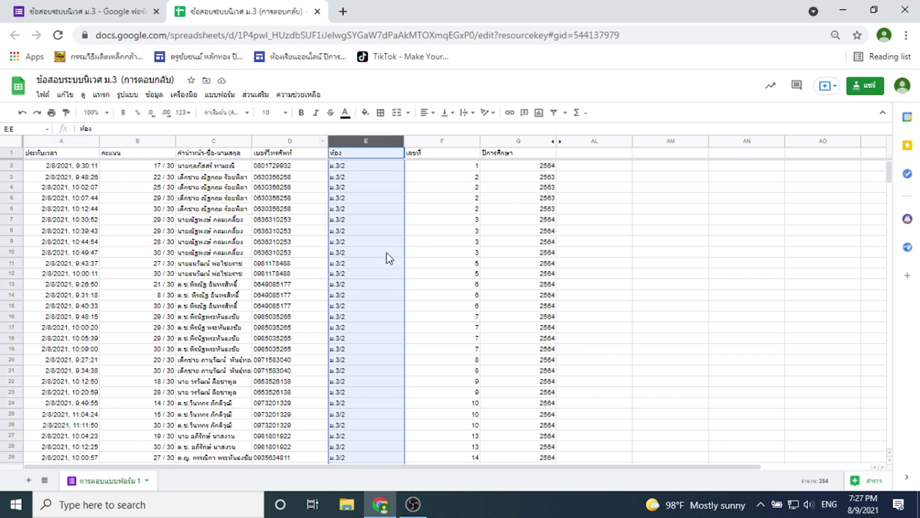
{"action": "scroll", "coordinate": [379, 259], "scroll_direction": "down", "scroll_amount": 15}
{"action": "scroll", "coordinate": [382, 260], "scroll_direction": "down", "scroll_amount": 5}
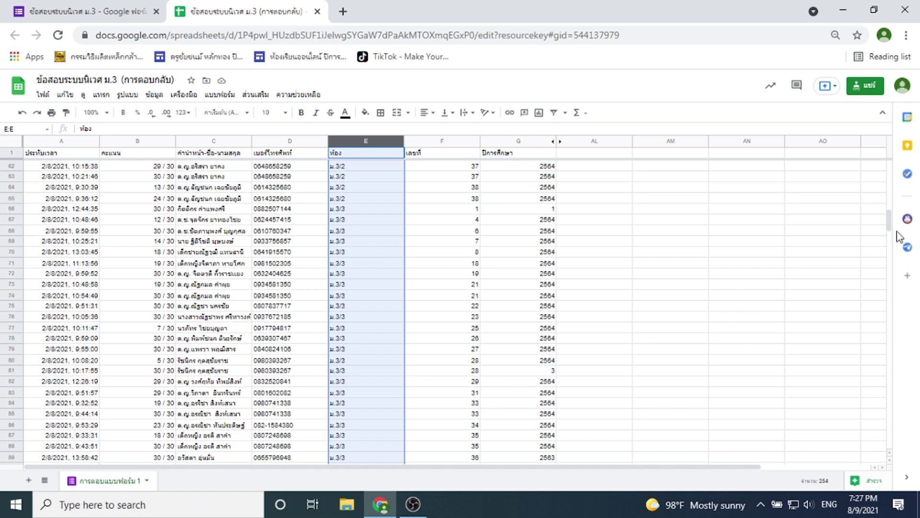
{"action": "left_click_drag", "start_coordinate": [890, 225], "coordinate": [916, 390]}
{"action": "scroll", "coordinate": [487, 353], "scroll_direction": "up", "scroll_amount": 6}
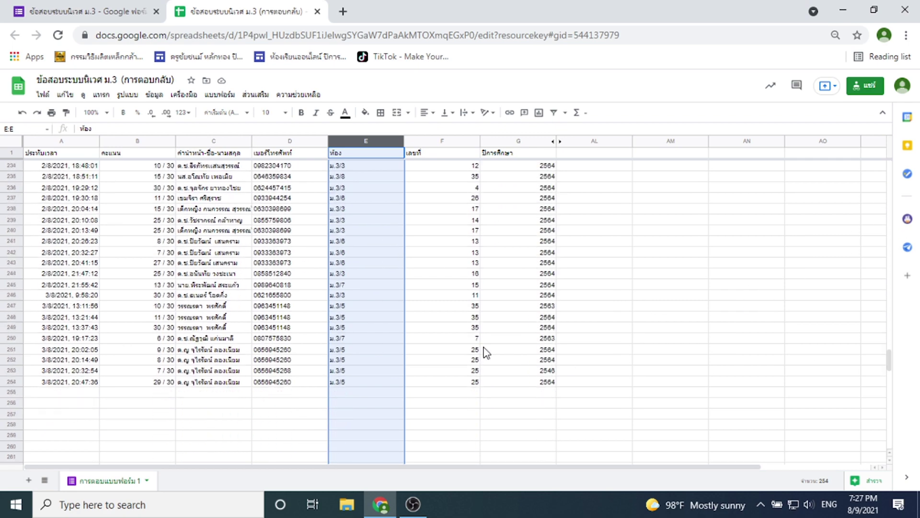
{"action": "scroll", "coordinate": [347, 286], "scroll_direction": "down", "scroll_amount": 3}
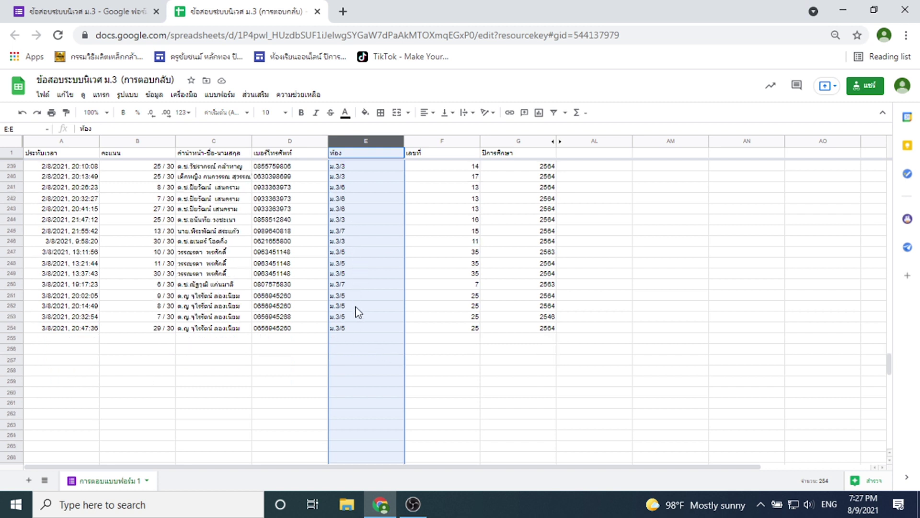
{"action": "left_click", "coordinate": [153, 95]}
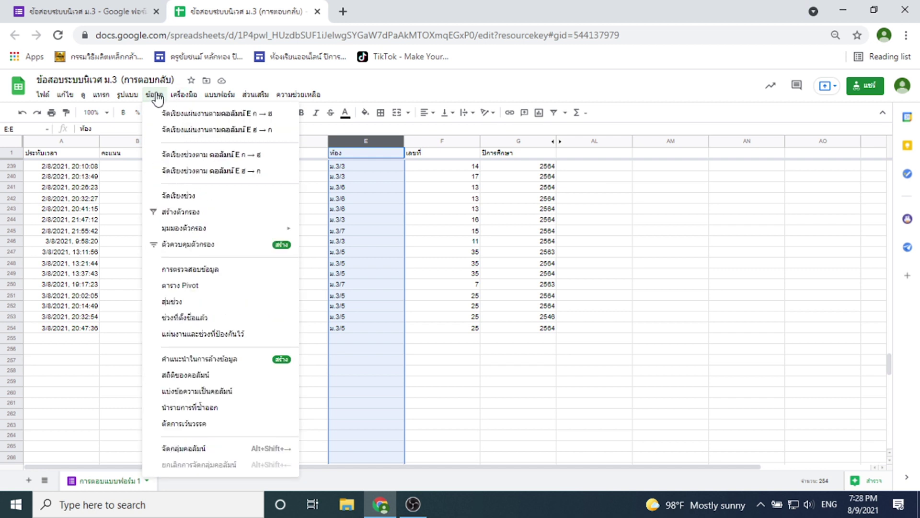
{"action": "left_click", "coordinate": [178, 115]}
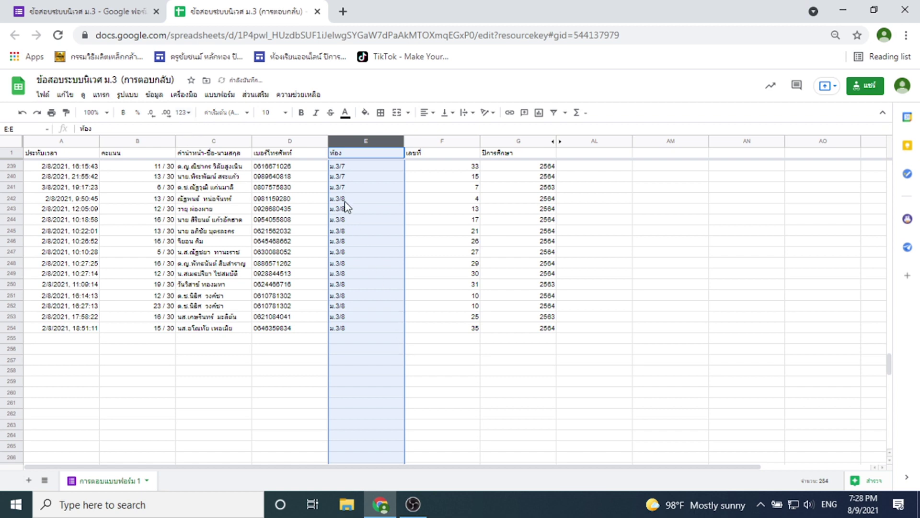
Step: Examine the ห้อง column from the last response back to row 2 to check how the rooms are grouped
{"action": "scroll", "coordinate": [352, 271], "scroll_direction": "up", "scroll_amount": 3}
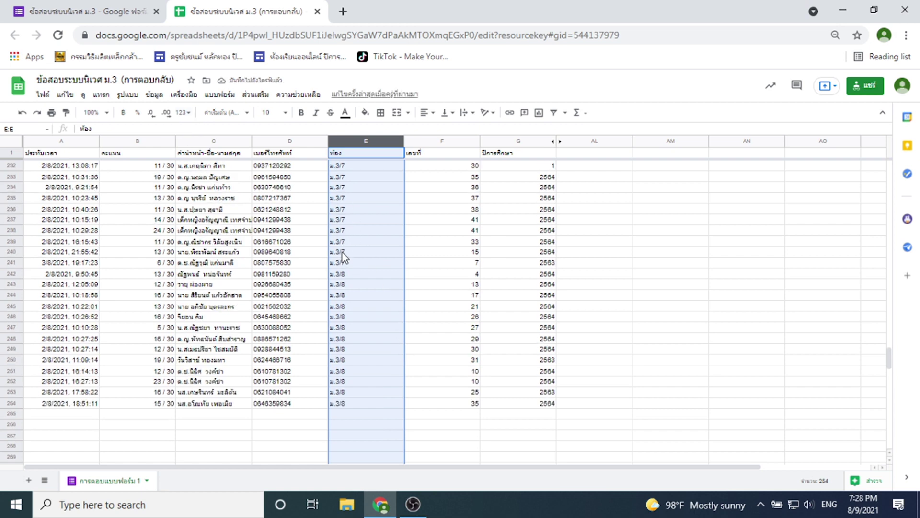
{"action": "scroll", "coordinate": [344, 257], "scroll_direction": "up", "scroll_amount": 20}
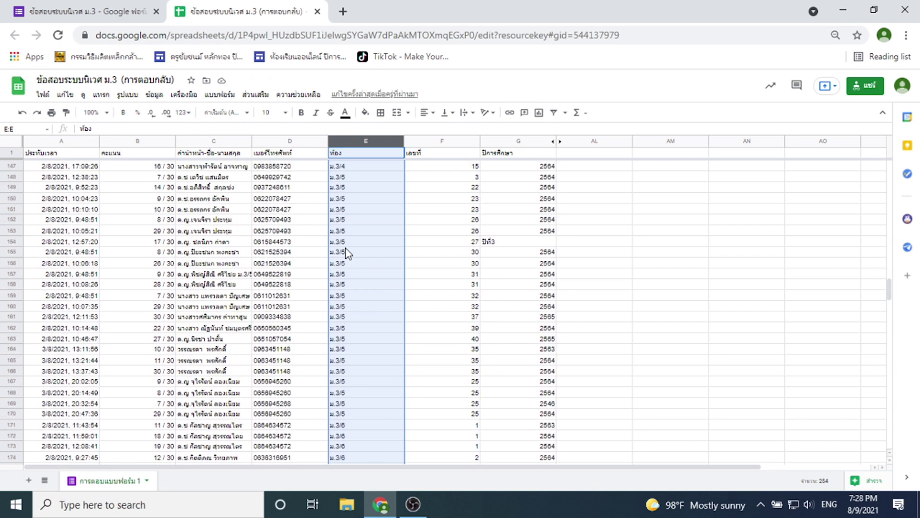
{"action": "scroll", "coordinate": [346, 253], "scroll_direction": "up", "scroll_amount": 5}
{"action": "left_click_drag", "start_coordinate": [890, 277], "coordinate": [873, 148]}
{"action": "left_click", "coordinate": [384, 212]}
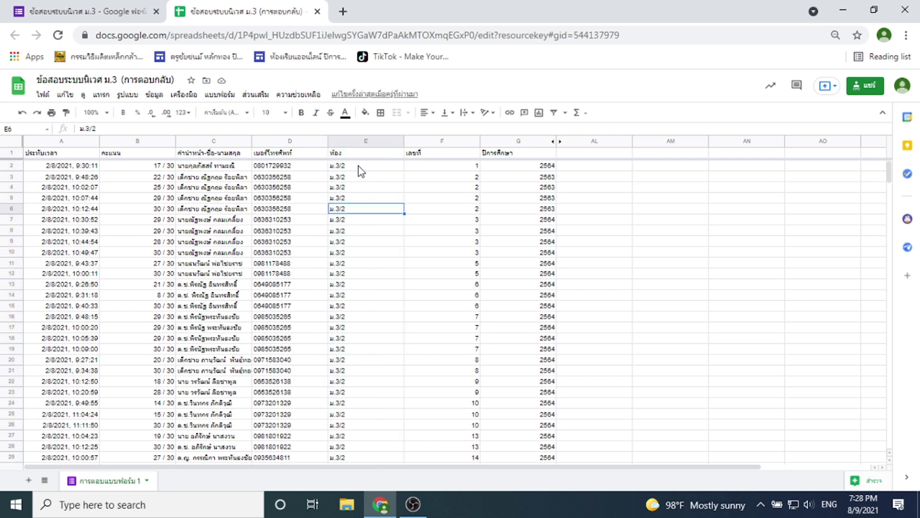
{"action": "left_click", "coordinate": [358, 164]}
{"action": "scroll", "coordinate": [361, 318], "scroll_direction": "down", "scroll_amount": 20}
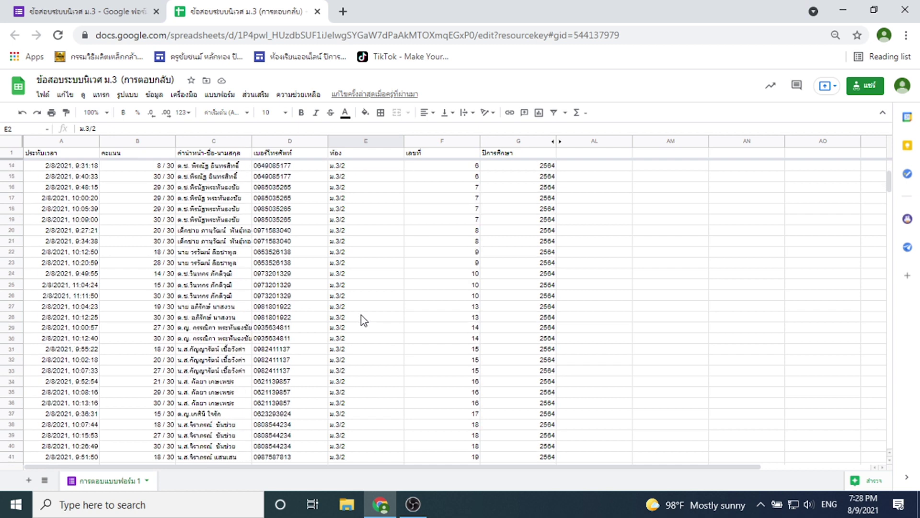
{"action": "scroll", "coordinate": [364, 315], "scroll_direction": "up", "scroll_amount": 20}
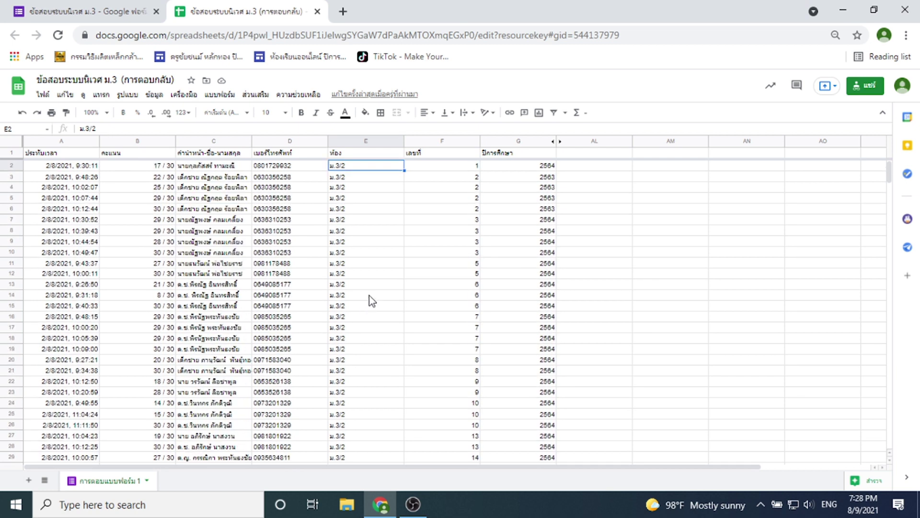
Step: Sort the whole sheet by the เลขที่ column (F) in ascending order and check the order of the numbers
{"action": "left_click", "coordinate": [451, 141]}
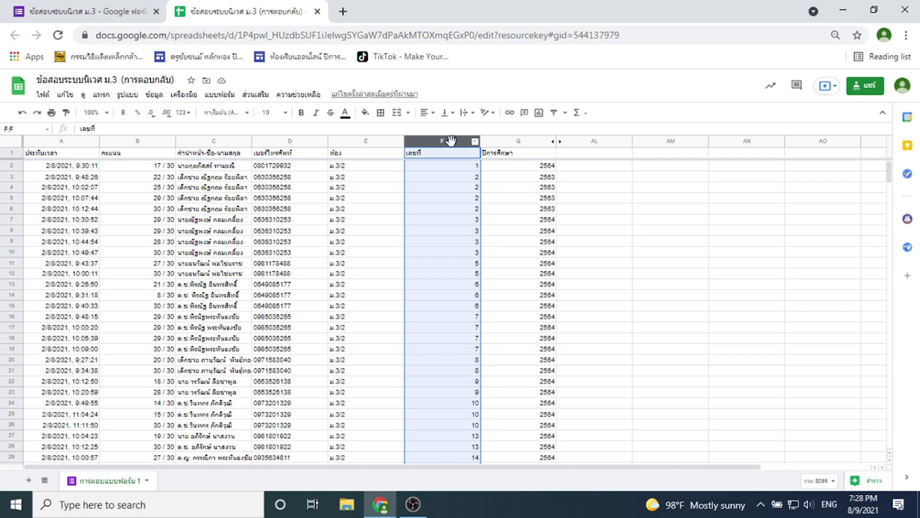
{"action": "left_click", "coordinate": [155, 93]}
{"action": "left_click", "coordinate": [191, 115]}
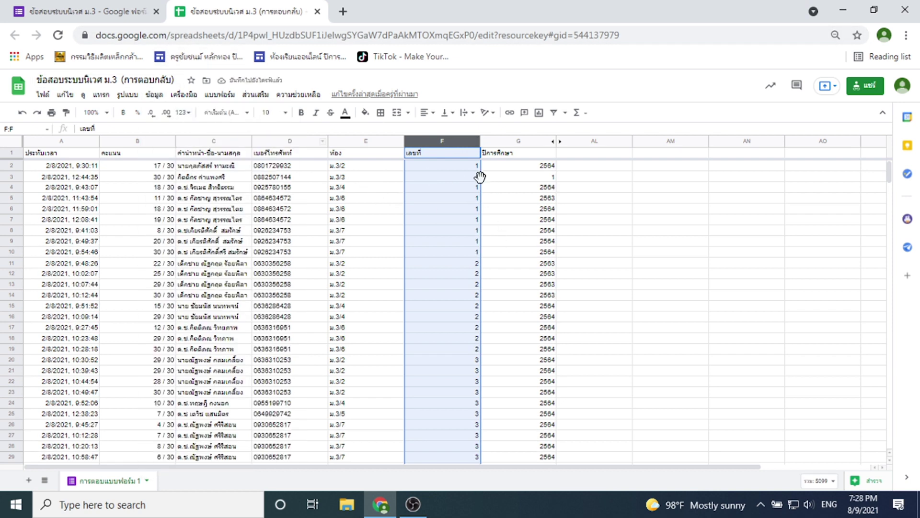
{"action": "scroll", "coordinate": [467, 284], "scroll_direction": "down", "scroll_amount": 5}
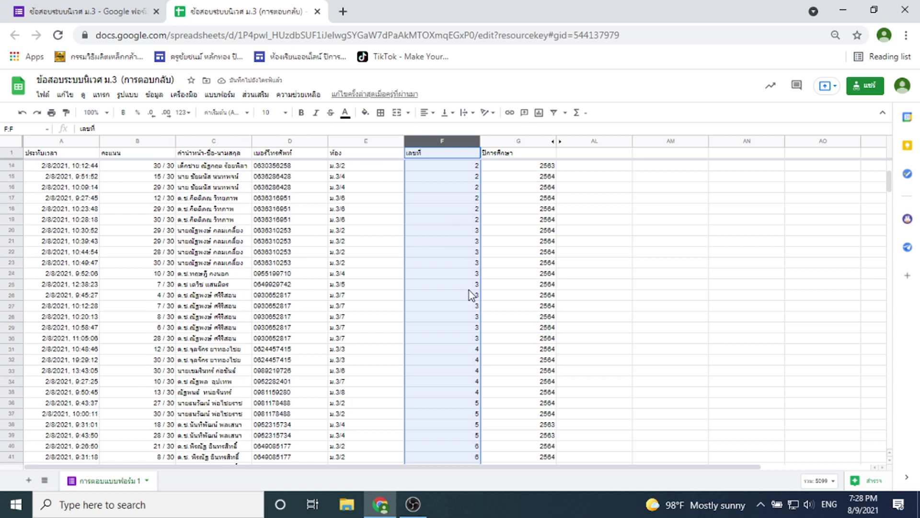
{"action": "scroll", "coordinate": [434, 274], "scroll_direction": "up", "scroll_amount": 5}
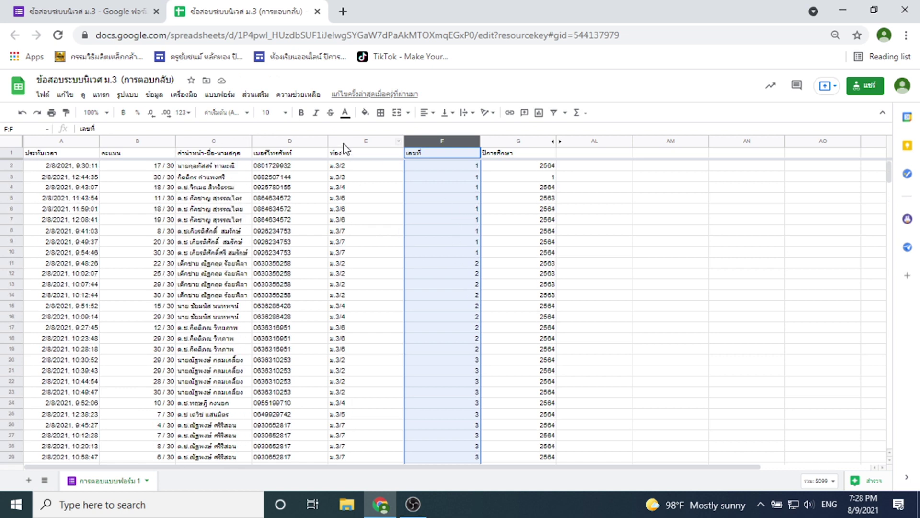
Step: Sort the sheet by the ห้อง column (E) in ascending order again, on top of the เลขที่ ordering
{"action": "left_click", "coordinate": [344, 142]}
{"action": "left_click", "coordinate": [155, 95]}
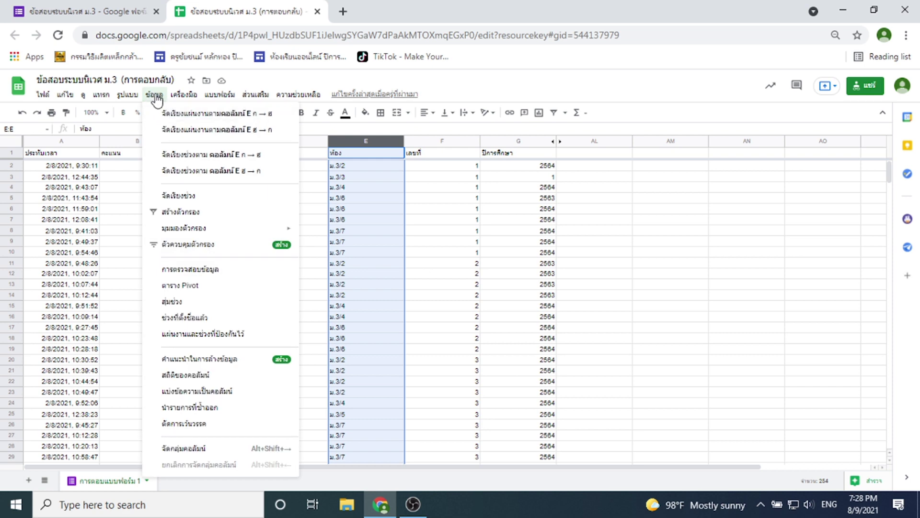
{"action": "left_click", "coordinate": [184, 115]}
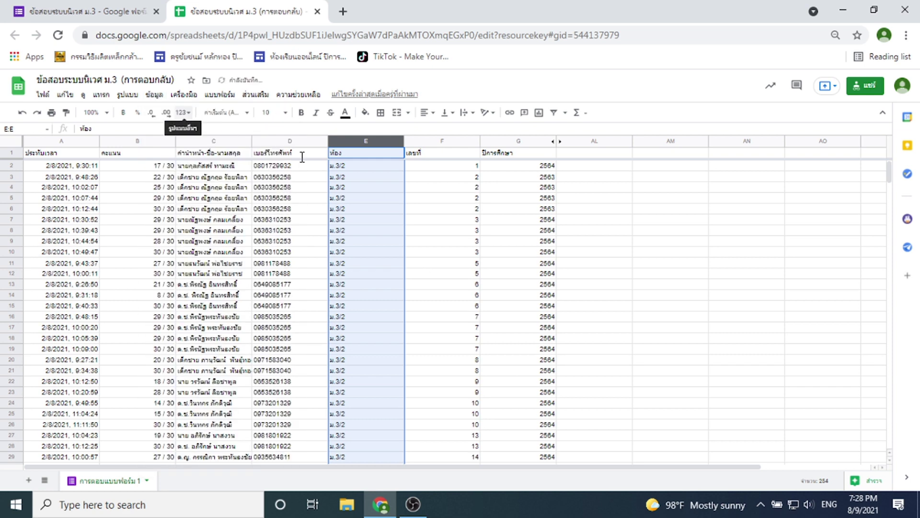
Step: Check row by row that the ห้อง and เลขที่ values are in order within the first room, ม.3/2
{"action": "left_click", "coordinate": [366, 169]}
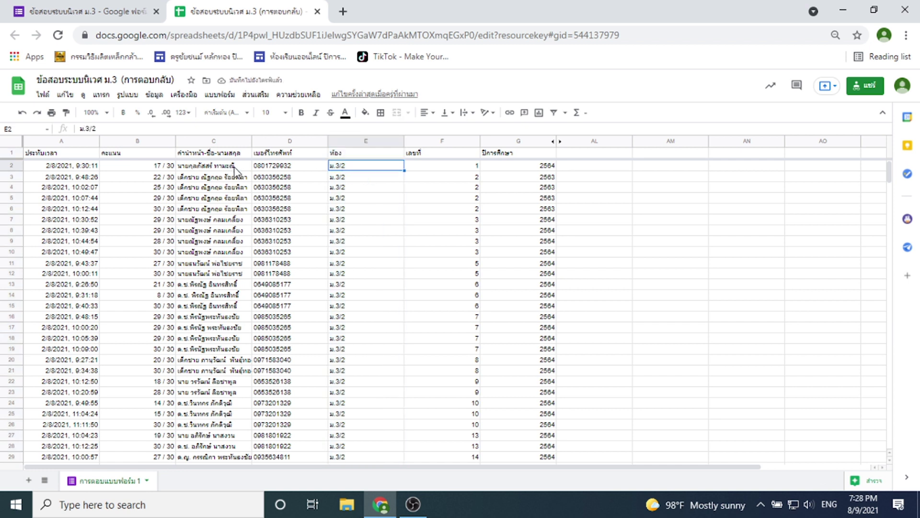
{"action": "key", "text": "Down"}
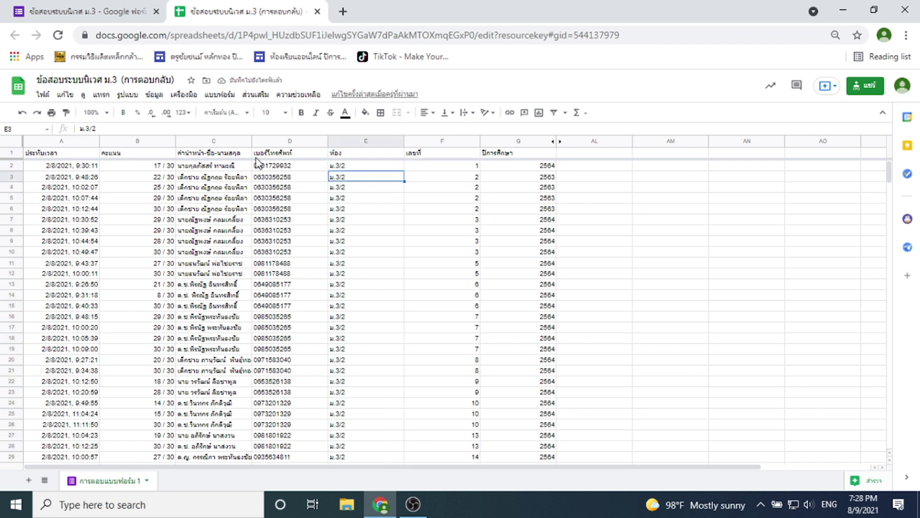
{"action": "key", "text": "Down"}
{"action": "key", "text": "Right"}
{"action": "key", "text": "Down"}
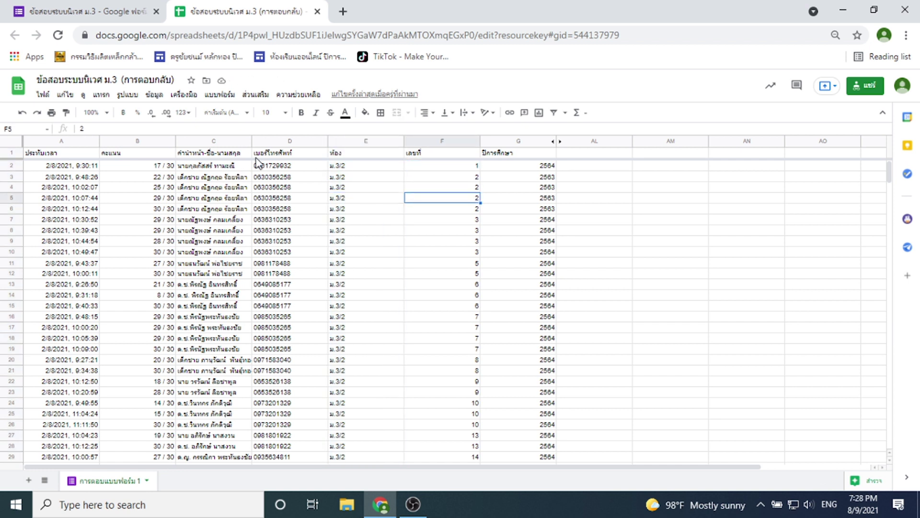
{"action": "key", "text": "Down"}
{"action": "key", "text": "Left"}
{"action": "key", "text": "Down"}
{"action": "key", "text": "Down"}
{"action": "key", "text": "Right"}
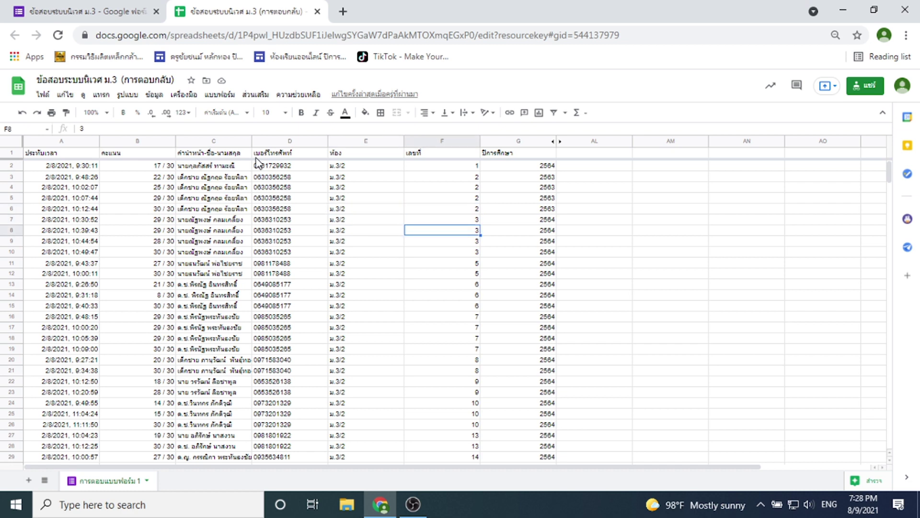
{"action": "key", "text": "Down"}
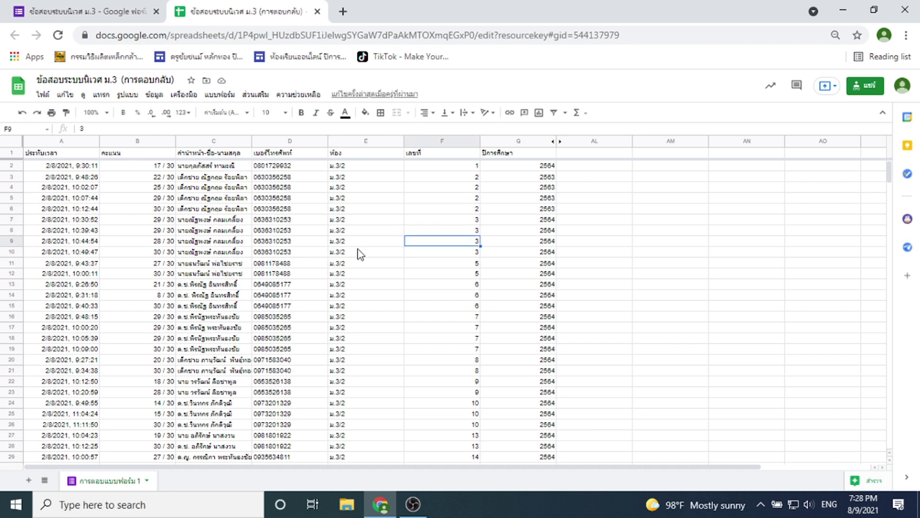
{"action": "scroll", "coordinate": [402, 254], "scroll_direction": "down", "scroll_amount": 5}
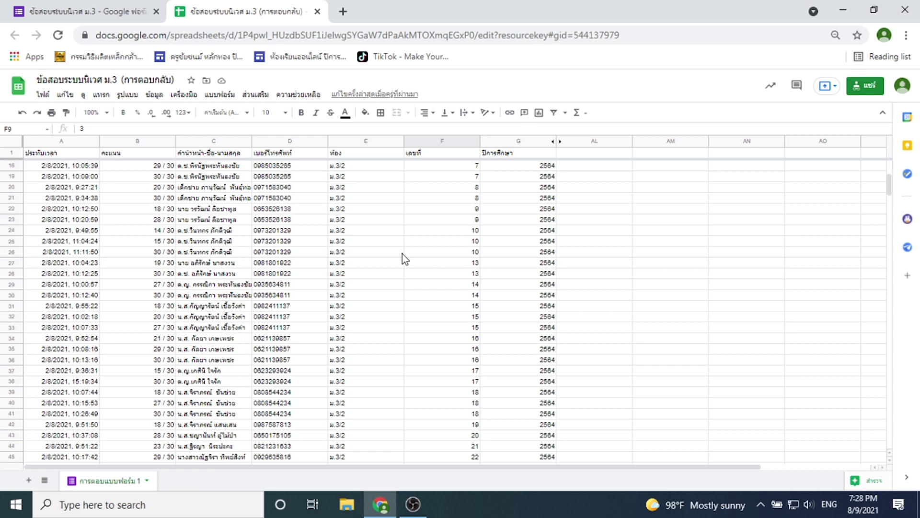
{"action": "scroll", "coordinate": [402, 254], "scroll_direction": "up", "scroll_amount": 5}
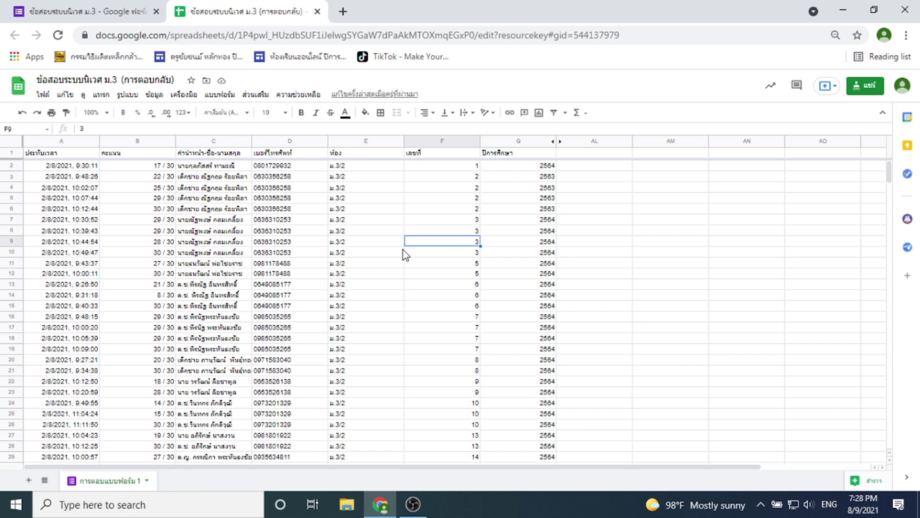
Step: Insert a blank column between the คะแนน column (B) and the student name column (C)
{"action": "left_click", "coordinate": [135, 142]}
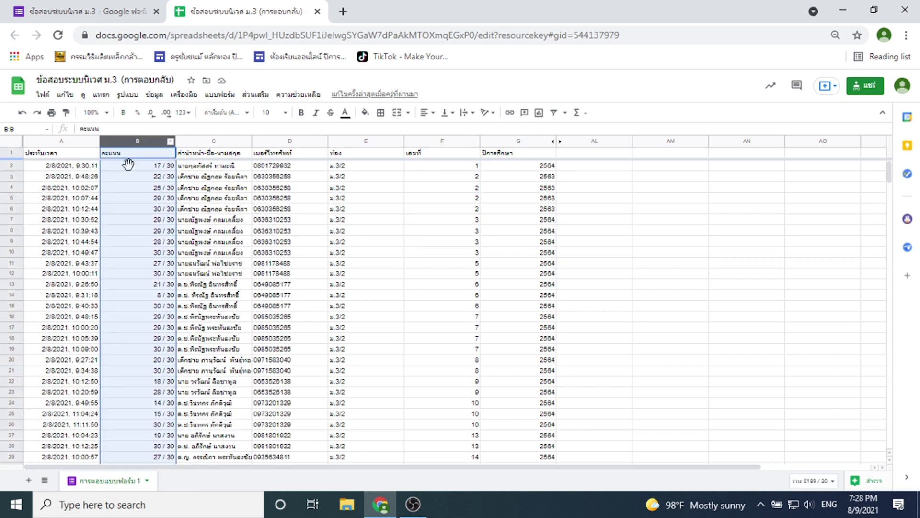
{"action": "left_click", "coordinate": [162, 198]}
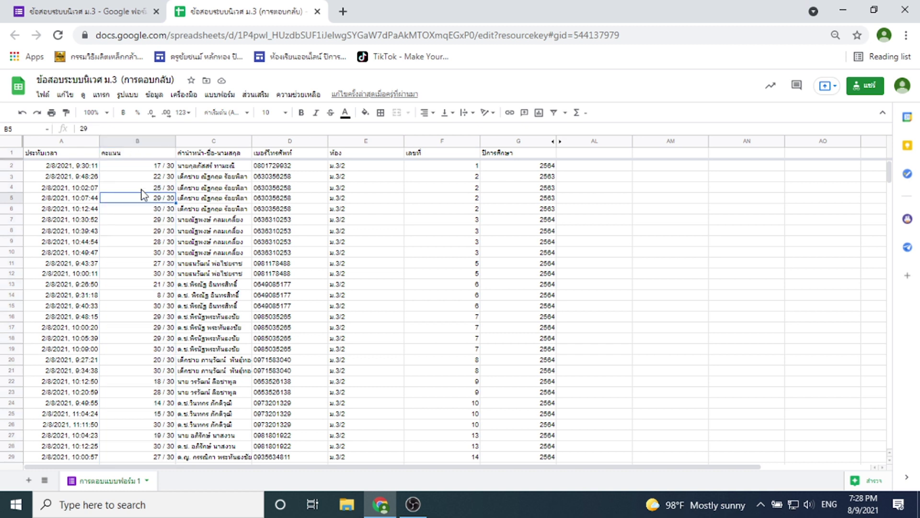
{"action": "left_click", "coordinate": [202, 142]}
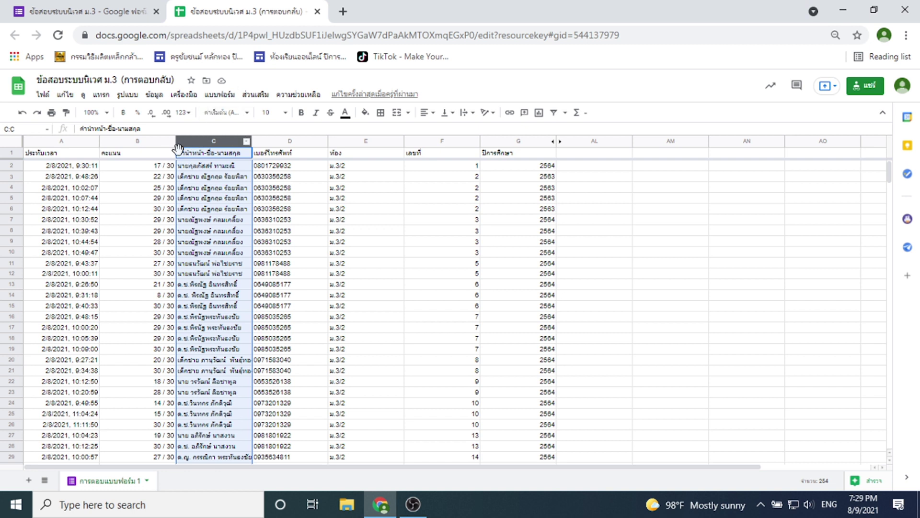
{"action": "left_click", "coordinate": [158, 167]}
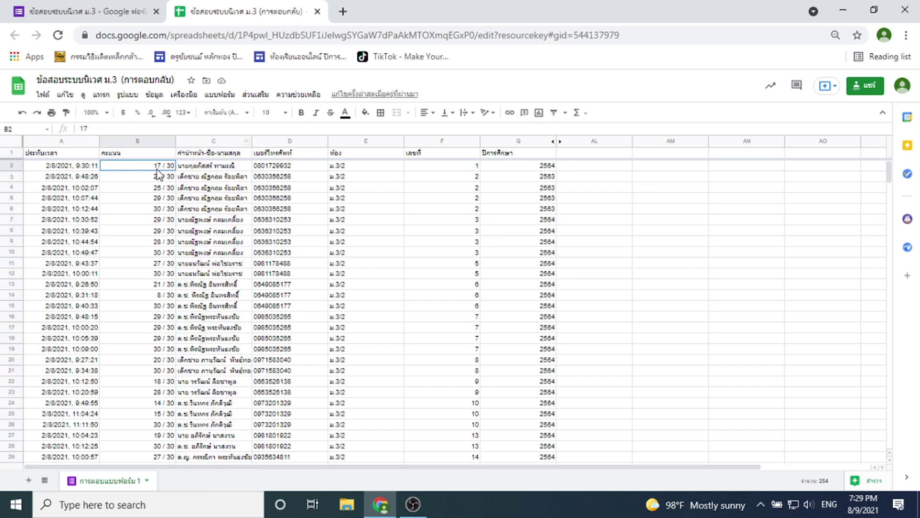
{"action": "left_click", "coordinate": [203, 140]}
{"action": "right_click", "coordinate": [203, 139]}
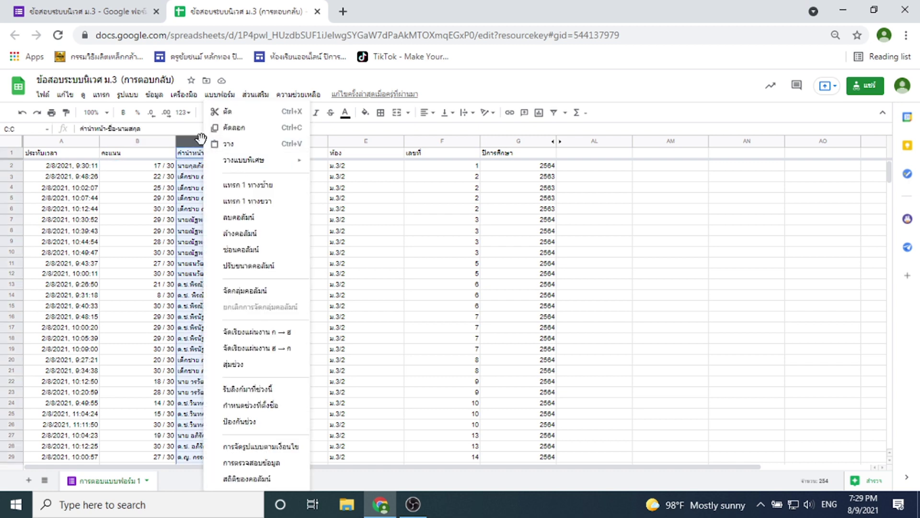
{"action": "left_click", "coordinate": [276, 189]}
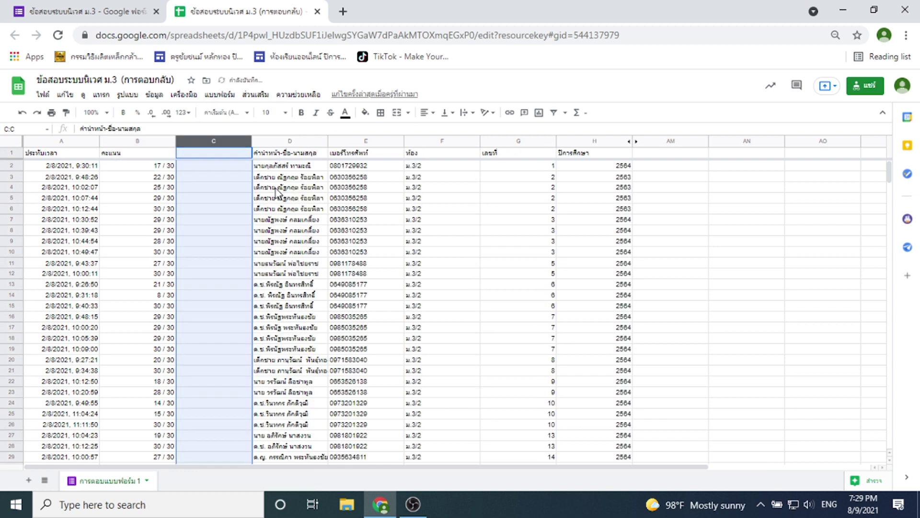
{"action": "left_click", "coordinate": [225, 159]}
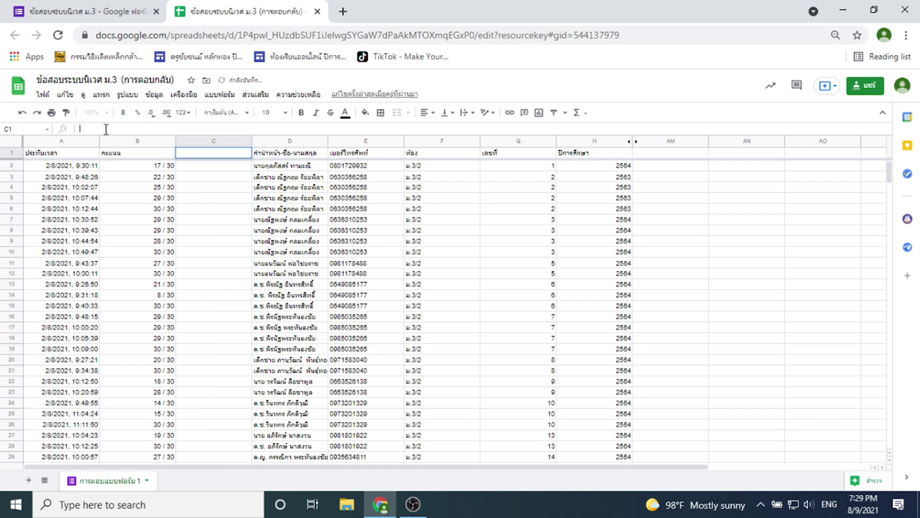
{"action": "type", "text": "="}
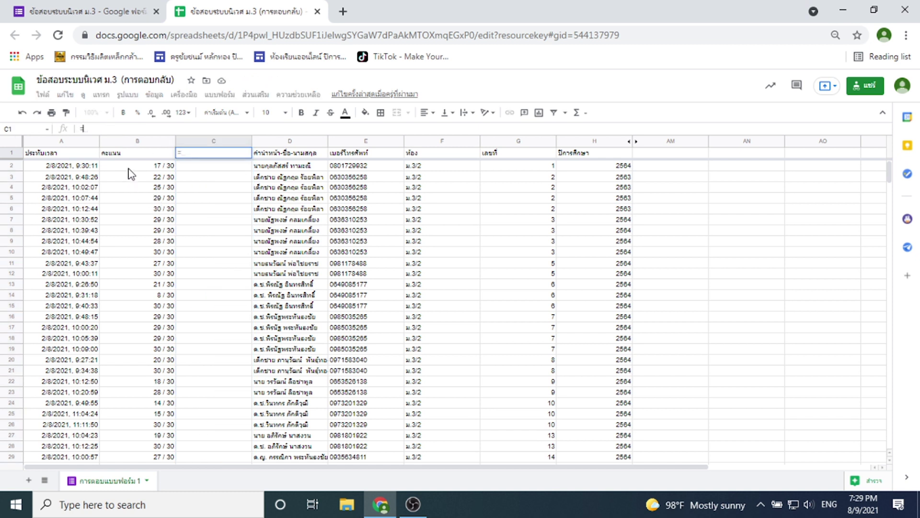
{"action": "left_click", "coordinate": [221, 169]}
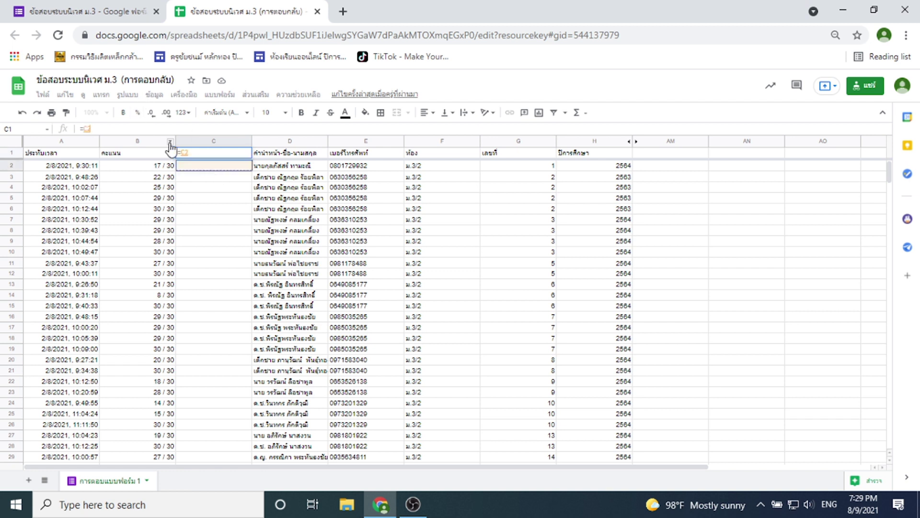
{"action": "key", "text": "BackSpace"}
{"action": "key", "text": "BackSpace"}
{"action": "key", "text": "BackSpace"}
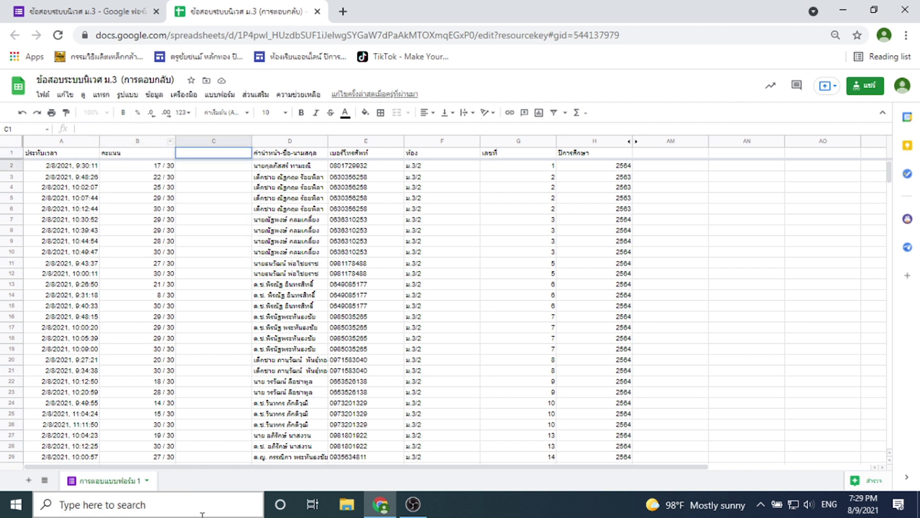
Step: Enter the formula =b2/3 in C2 and accept the suggested autofill for the remaining rows of column C
{"action": "left_click", "coordinate": [200, 165]}
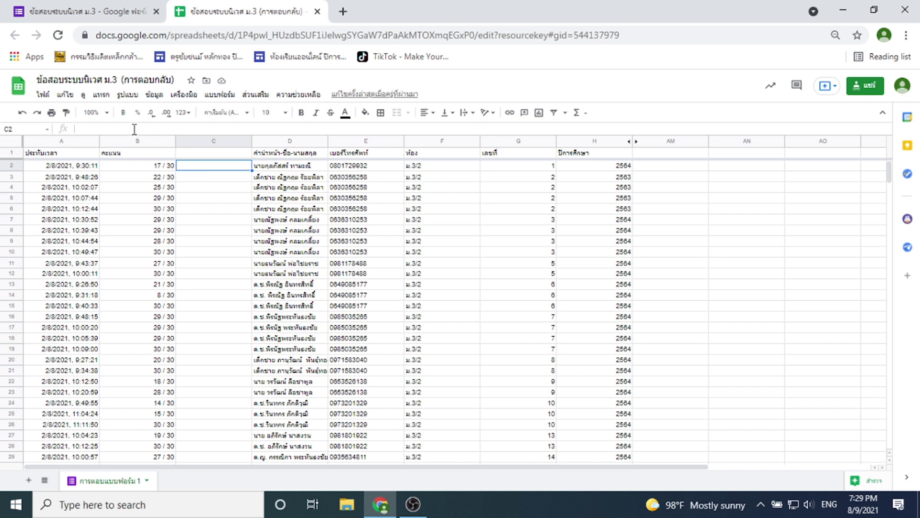
{"action": "type", "text": "="}
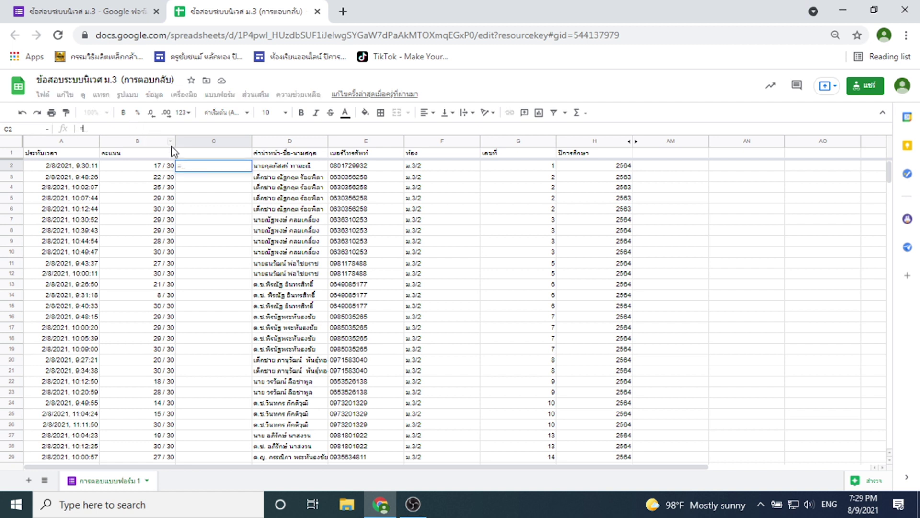
{"action": "type", "text": "b2"}
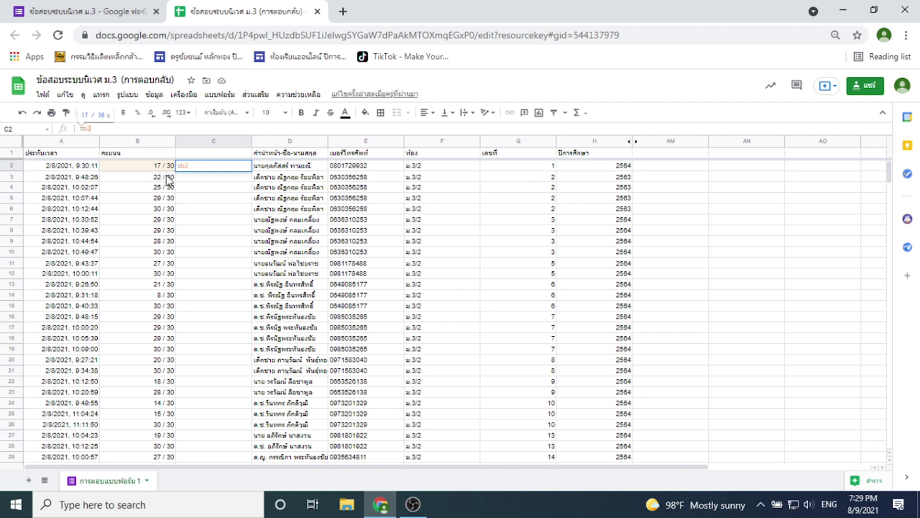
{"action": "type", "text": "3"}
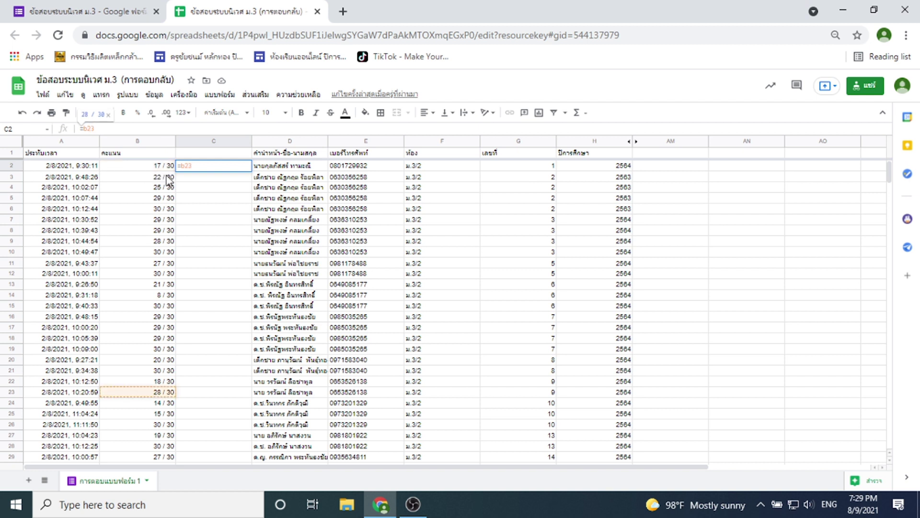
{"action": "key", "text": "BackSpace"}
{"action": "type", "text": "/"}
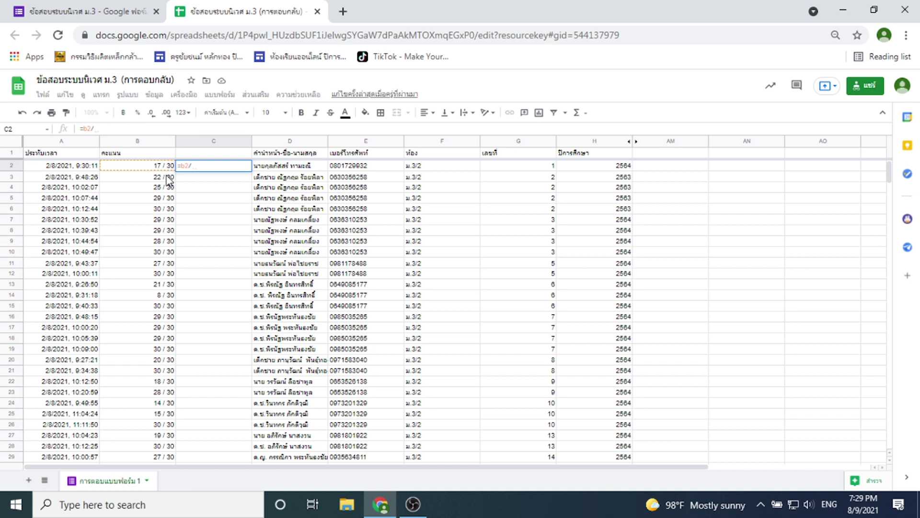
{"action": "type", "text": "3"}
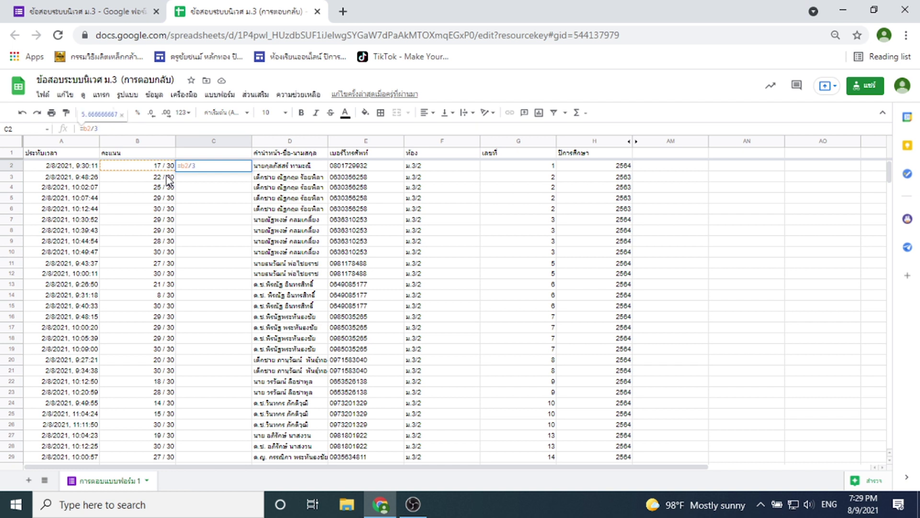
{"action": "key", "text": "Return"}
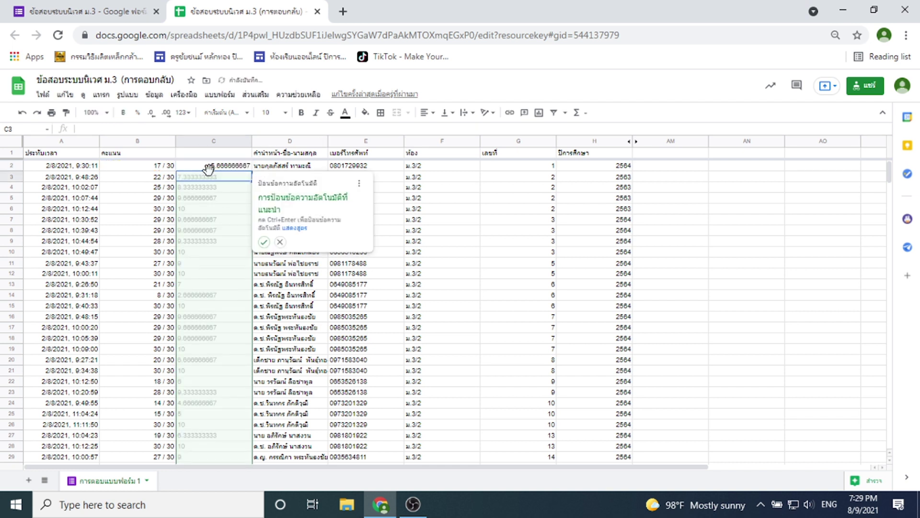
{"action": "left_click", "coordinate": [264, 242]}
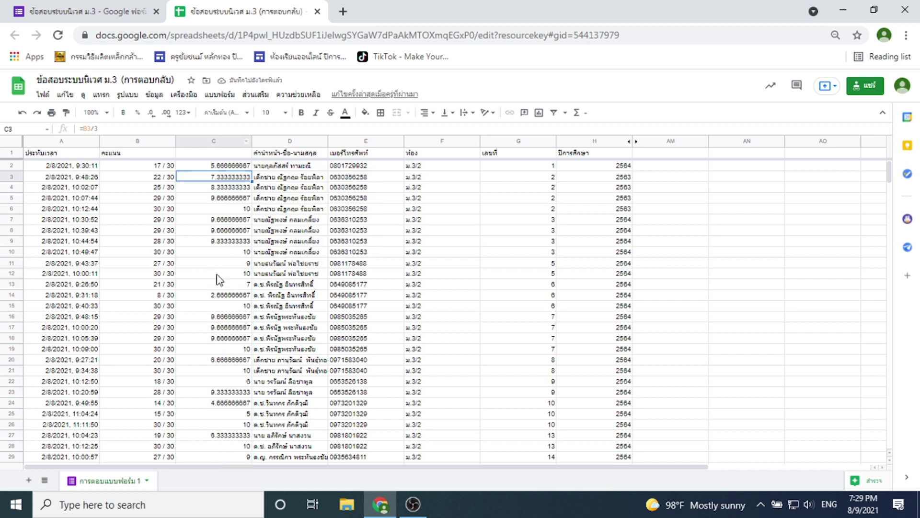
Step: Reduce the decimal places of the whole of column C until the scores display as whole numbers
{"action": "left_click", "coordinate": [215, 141]}
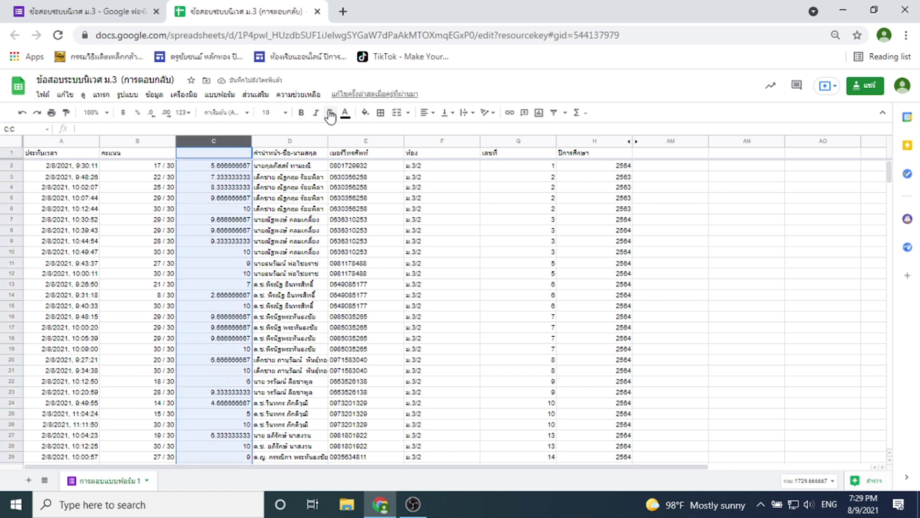
{"action": "left_click", "coordinate": [166, 112]}
{"action": "left_click", "coordinate": [166, 112]}
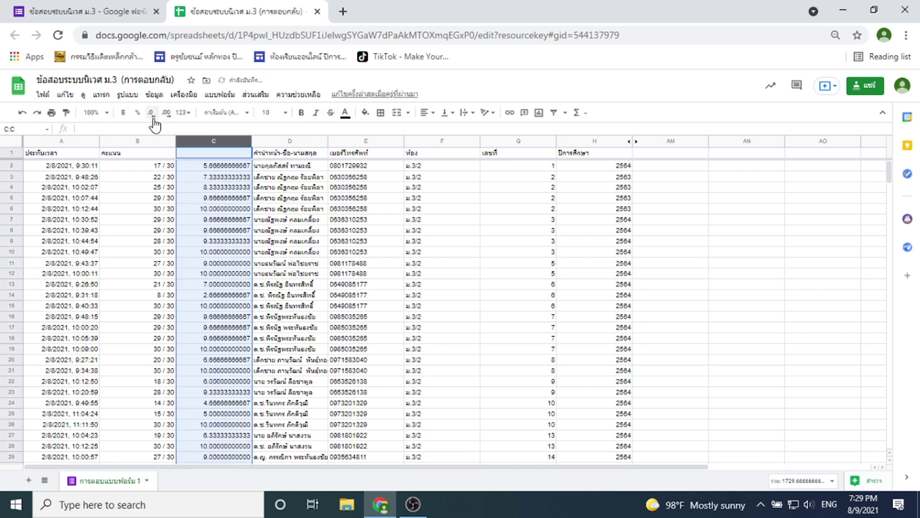
{"action": "left_click", "coordinate": [151, 114]}
{"action": "left_click", "coordinate": [151, 114]}
{"action": "left_click", "coordinate": [151, 114]}
{"action": "left_click", "coordinate": [151, 114]}
{"action": "left_click", "coordinate": [151, 114]}
{"action": "left_click", "coordinate": [151, 114]}
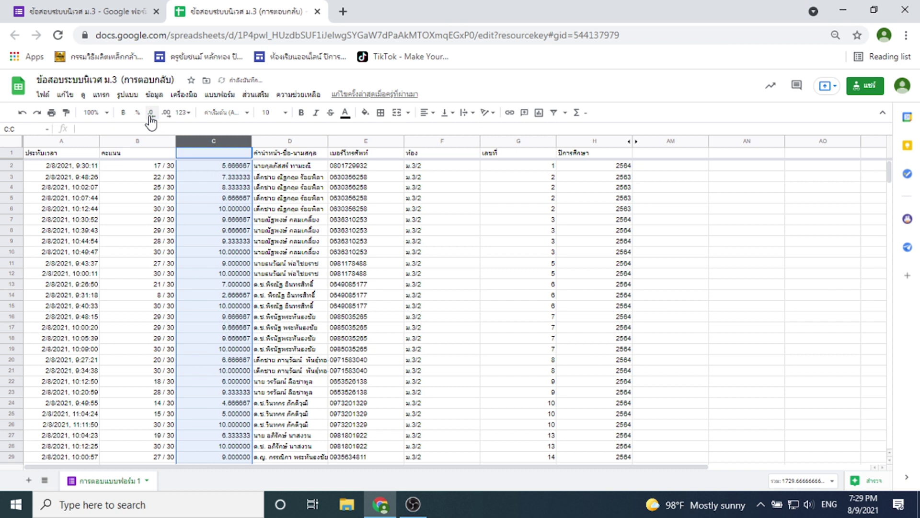
{"action": "left_click", "coordinate": [151, 114]}
{"action": "left_click", "coordinate": [151, 114]}
{"action": "left_click", "coordinate": [151, 115]}
{"action": "left_click", "coordinate": [152, 114]}
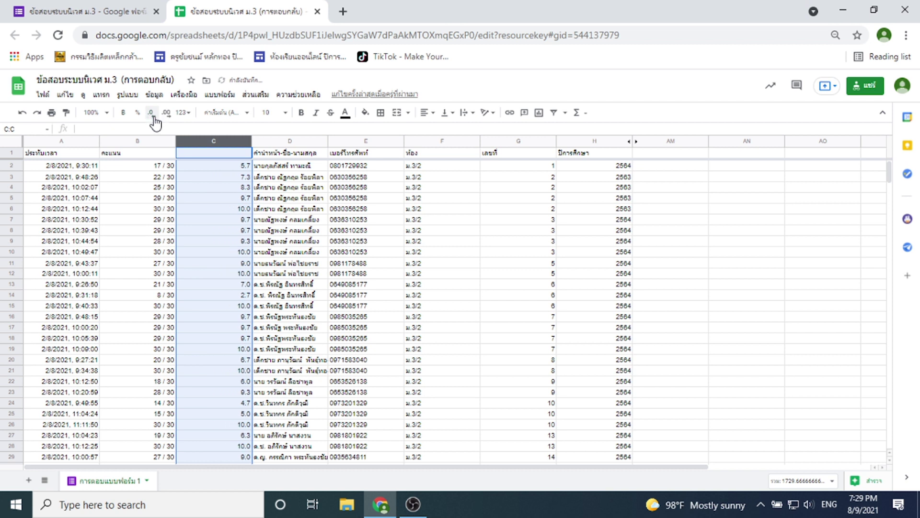
{"action": "left_click", "coordinate": [153, 114]}
Step: Compare the original score in B2 with the scaled score in C2
{"action": "left_click", "coordinate": [229, 172]}
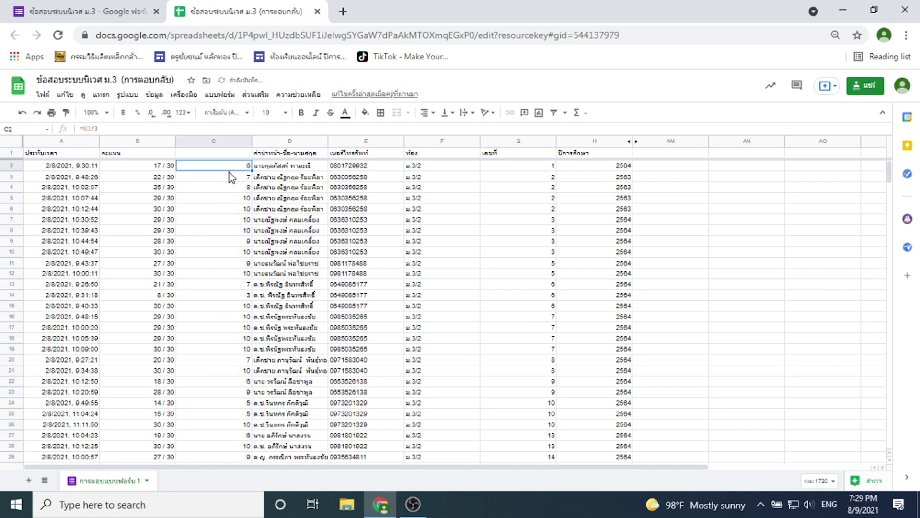
{"action": "left_click", "coordinate": [163, 168]}
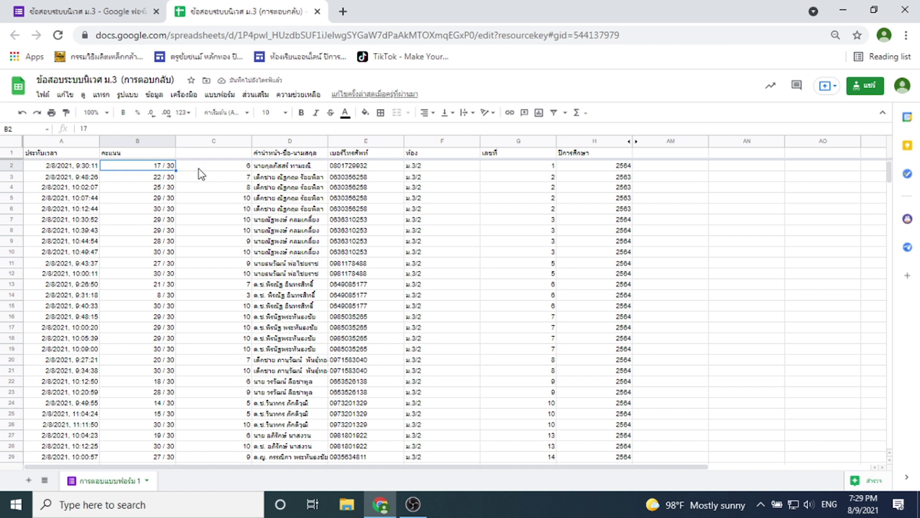
{"action": "left_click", "coordinate": [231, 175]}
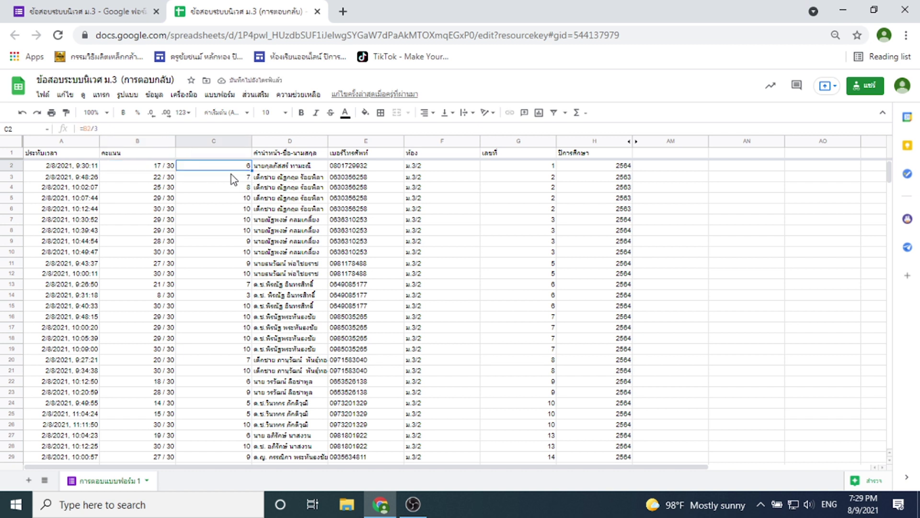
Step: Enter the heading เต็ม 10 in cell C1, using the Thai input language
{"action": "left_click", "coordinate": [221, 157]}
{"action": "type", "text": "g9H"}
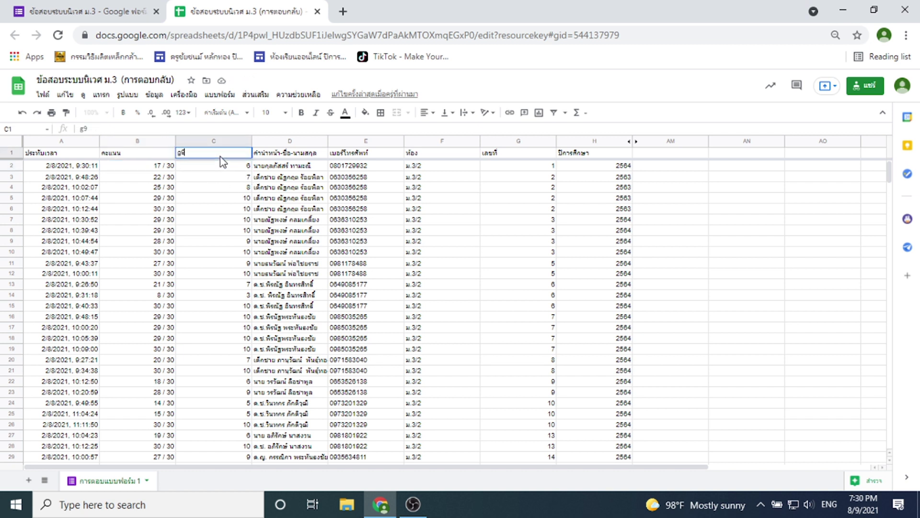
{"action": "key", "text": "BackSpace"}
{"action": "key", "text": "BackSpace"}
{"action": "key", "text": "BackSpace"}
{"action": "key", "text": "grave"}
{"action": "type", "text": "เลื"}
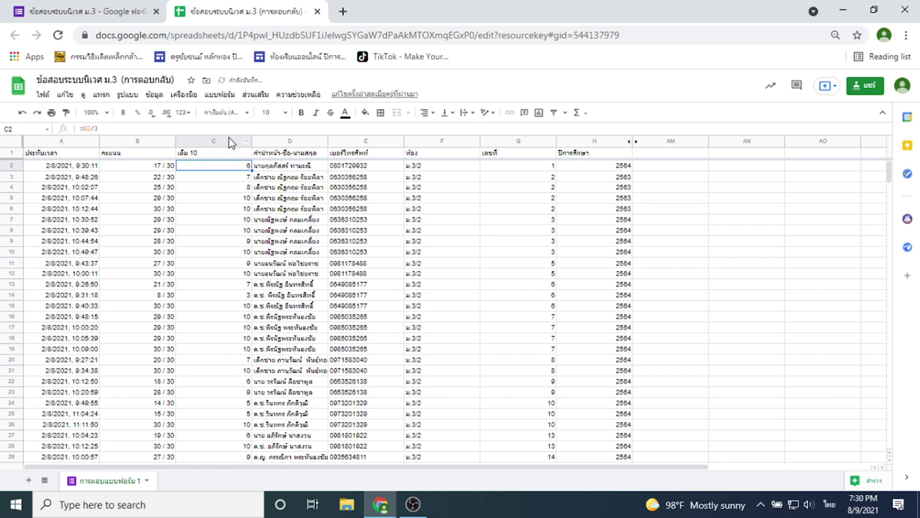
Step: Centre the contents of the whole เต็ม 10 column (C) horizontally
{"action": "left_click", "coordinate": [231, 141]}
{"action": "left_click", "coordinate": [425, 115]}
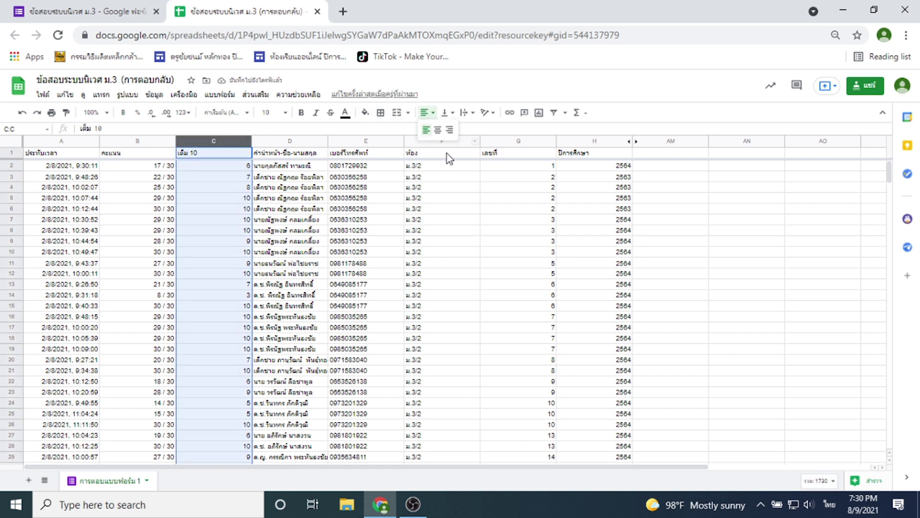
{"action": "left_click", "coordinate": [437, 130]}
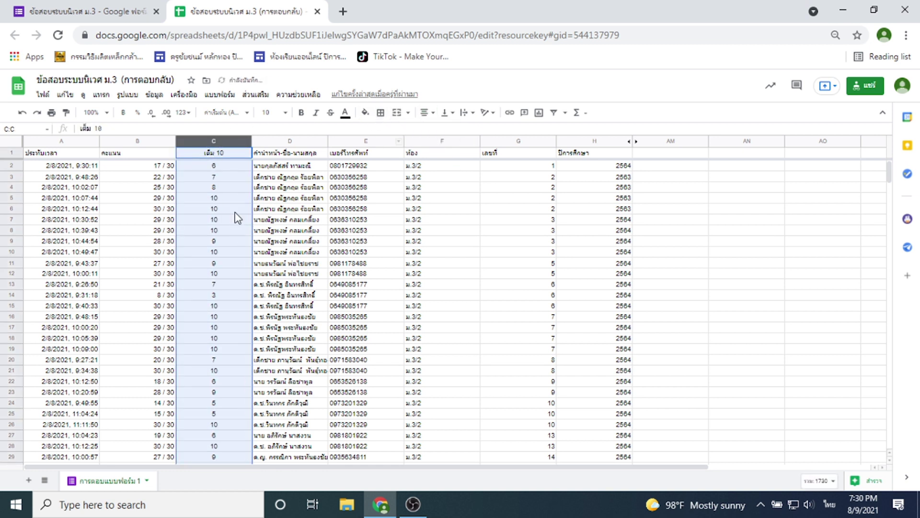
Step: Look through the เต็ม 10 scores room by room down to ม.3/6 and return to the first response
{"action": "scroll", "coordinate": [220, 298], "scroll_direction": "down", "scroll_amount": 2}
{"action": "scroll", "coordinate": [223, 288], "scroll_direction": "up", "scroll_amount": 2}
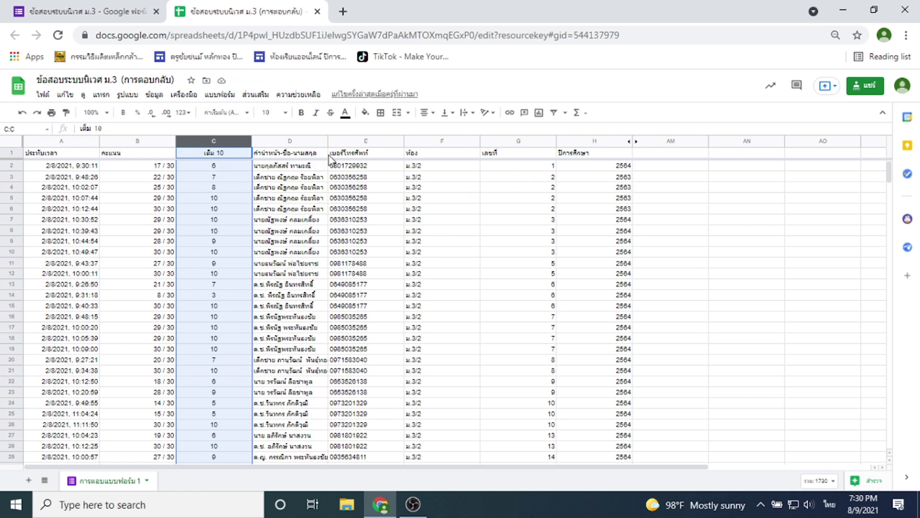
{"action": "left_click", "coordinate": [228, 167]}
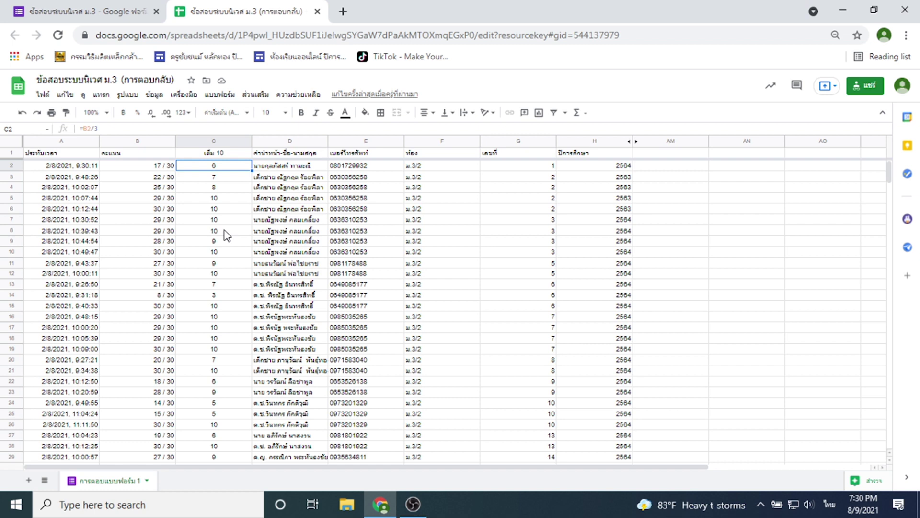
{"action": "scroll", "coordinate": [226, 234], "scroll_direction": "down", "scroll_amount": 5}
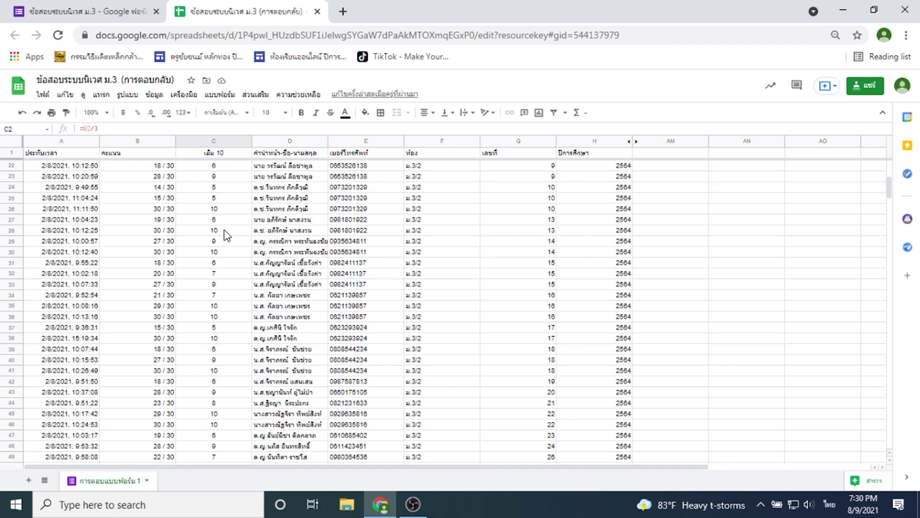
{"action": "scroll", "coordinate": [226, 234], "scroll_direction": "down", "scroll_amount": 16}
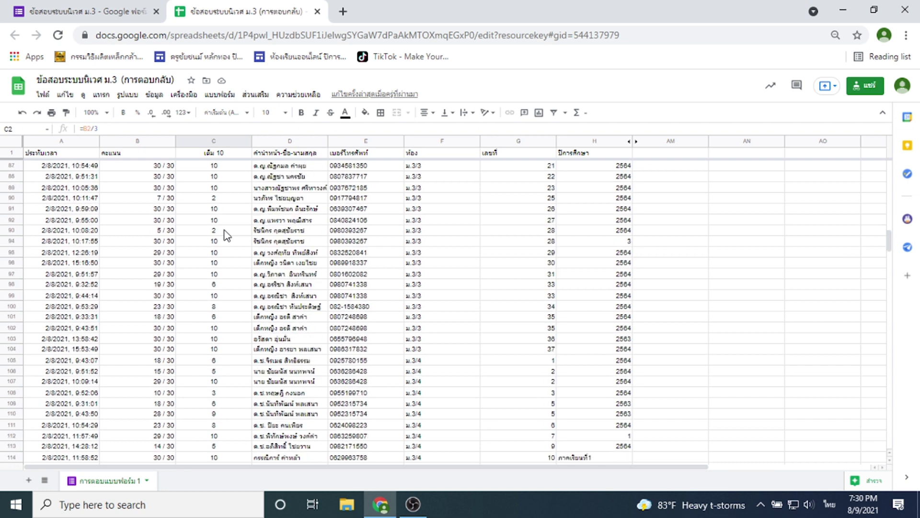
{"action": "scroll", "coordinate": [226, 235], "scroll_direction": "down", "scroll_amount": 15}
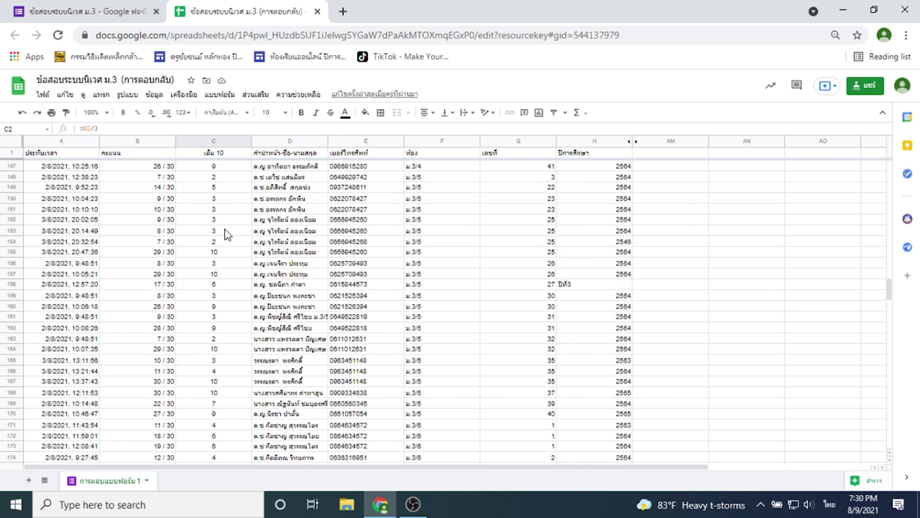
{"action": "scroll", "coordinate": [225, 234], "scroll_direction": "down", "scroll_amount": 3}
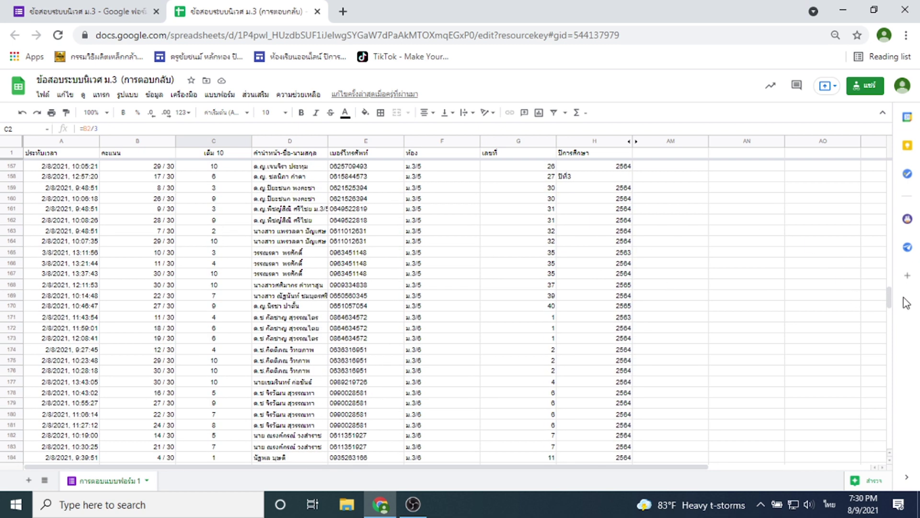
{"action": "left_click_drag", "start_coordinate": [890, 304], "coordinate": [890, 126]}
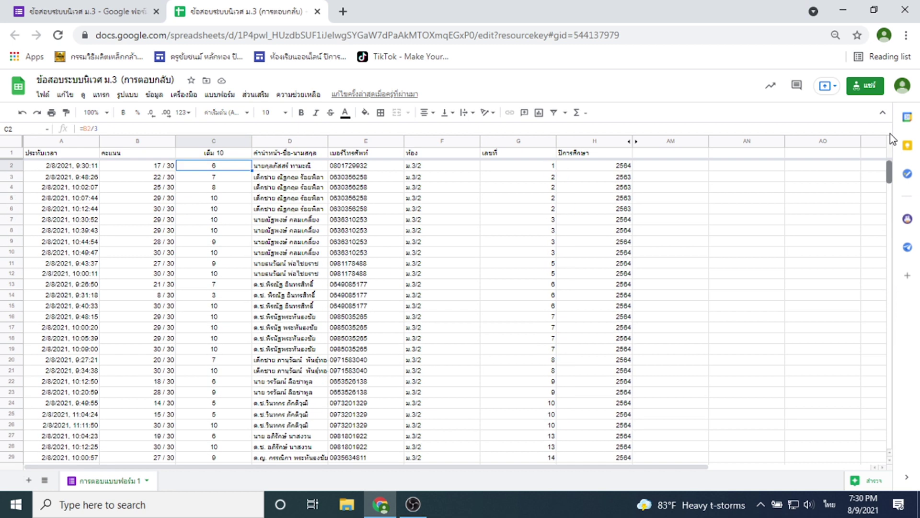